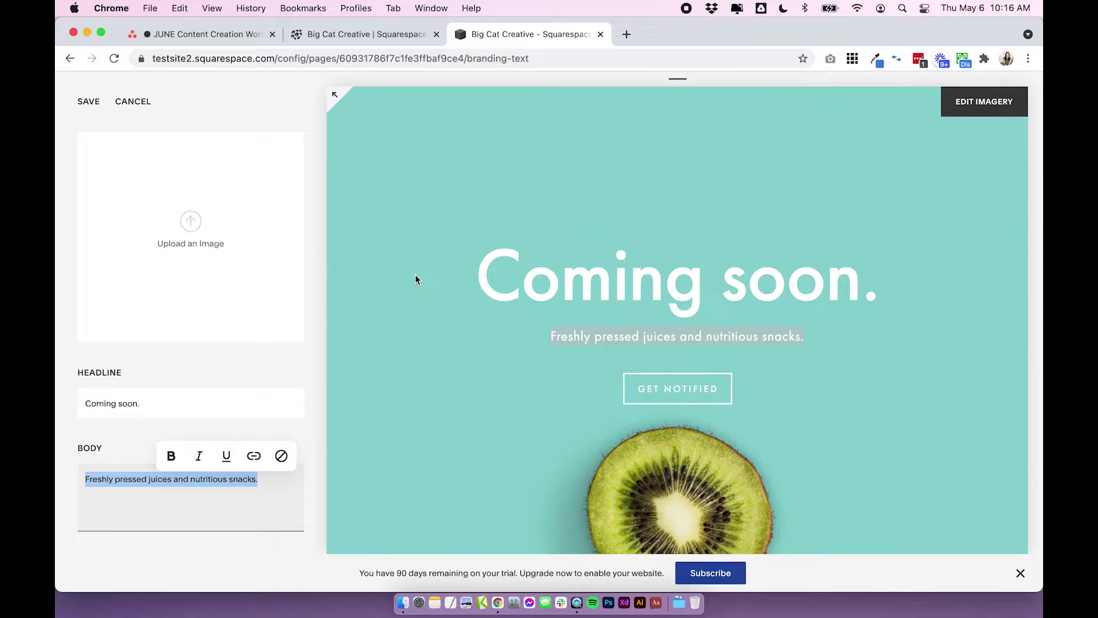
Replace the body text with "We're working on our website right now, please come back soon to check it out."
text(We're working )
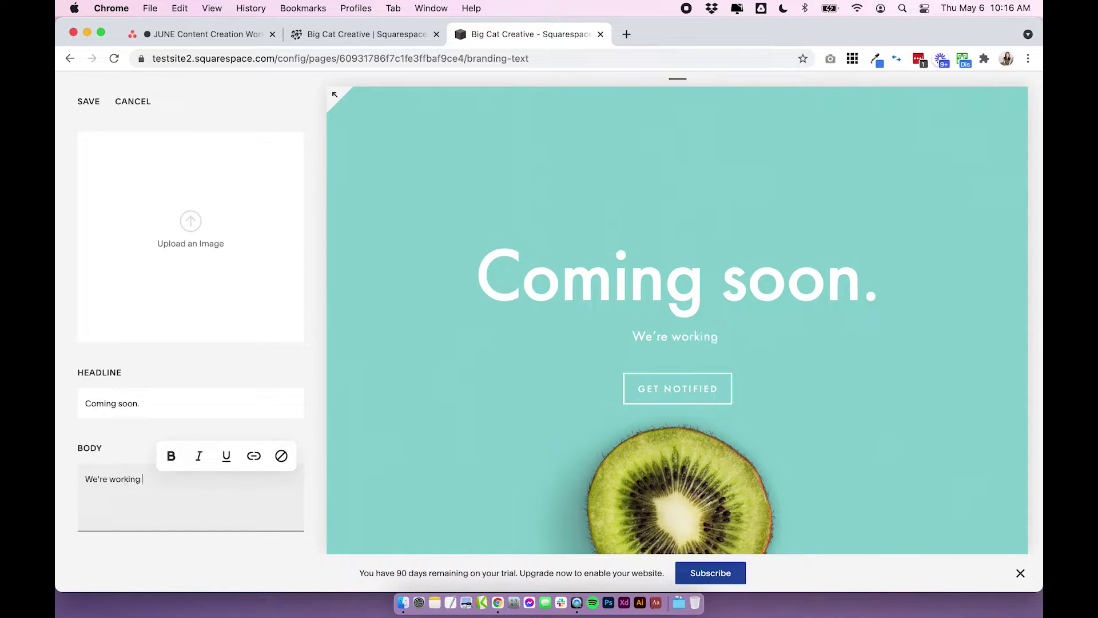
text(on our website right)
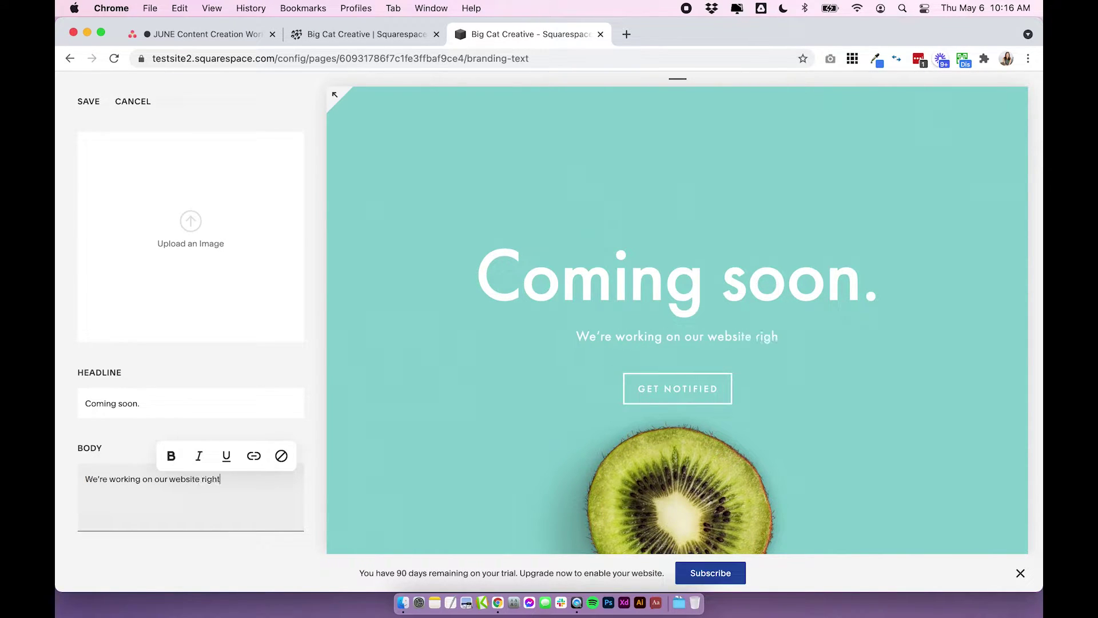
text( now, please com)
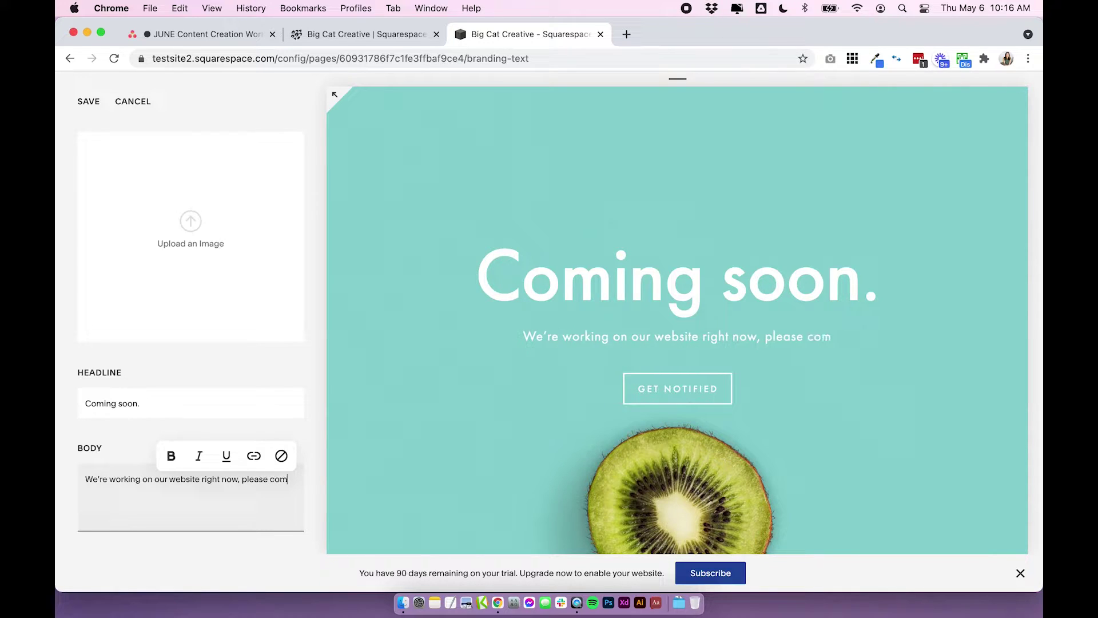
text(e back soon to check i)
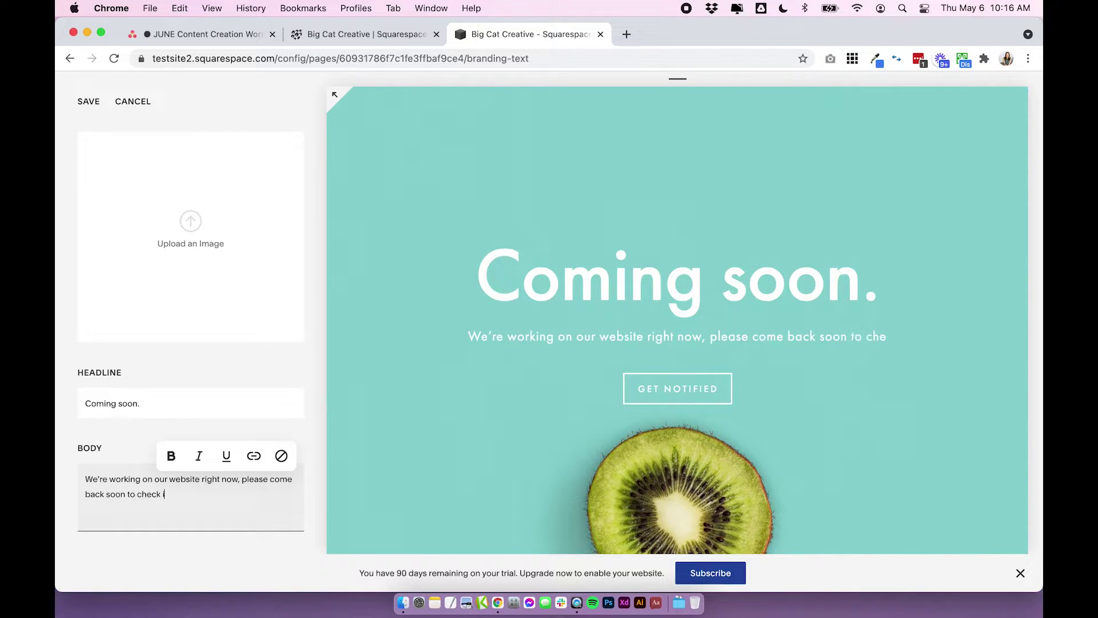
text(t out.)
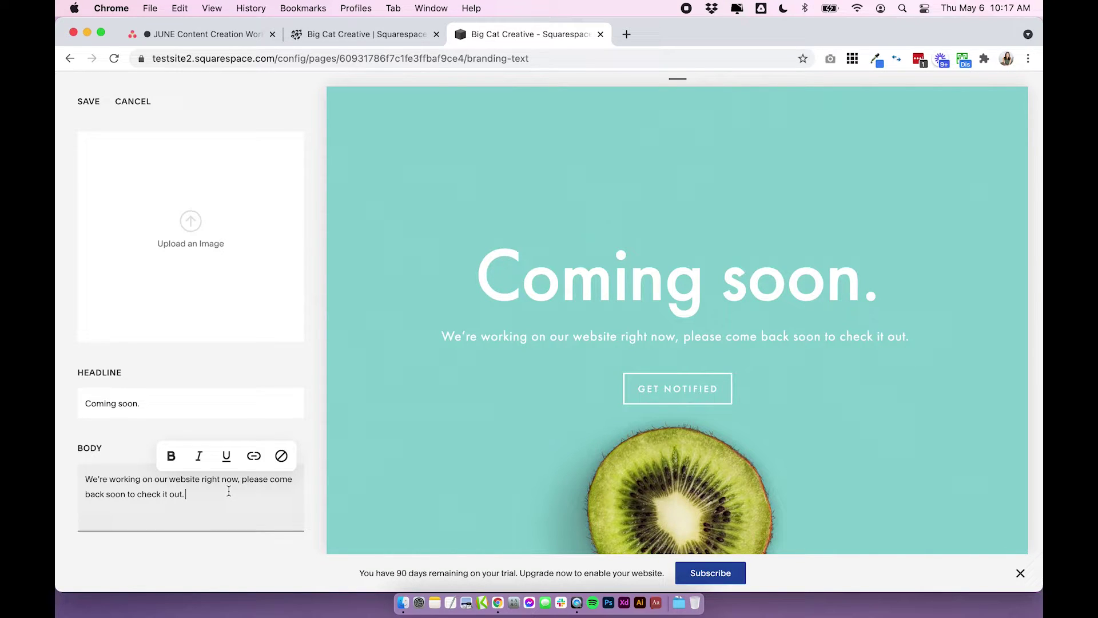
Add a second body paragraph reading "Please email us for any enquiries", correcting the spelling of "enquiries"
key(Return)
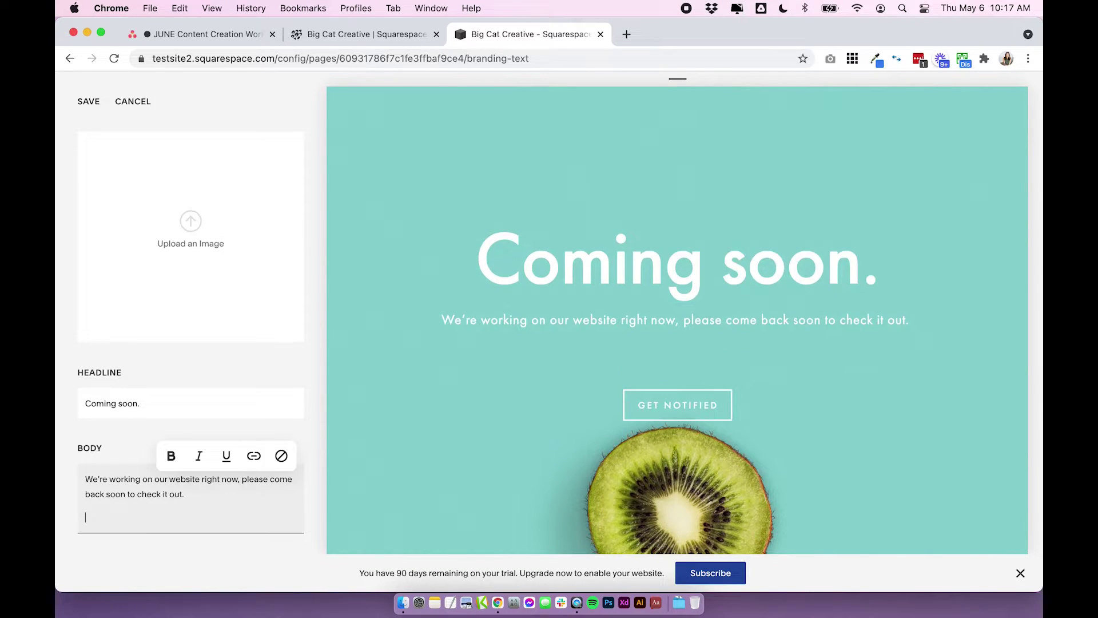
text(PLelease email)
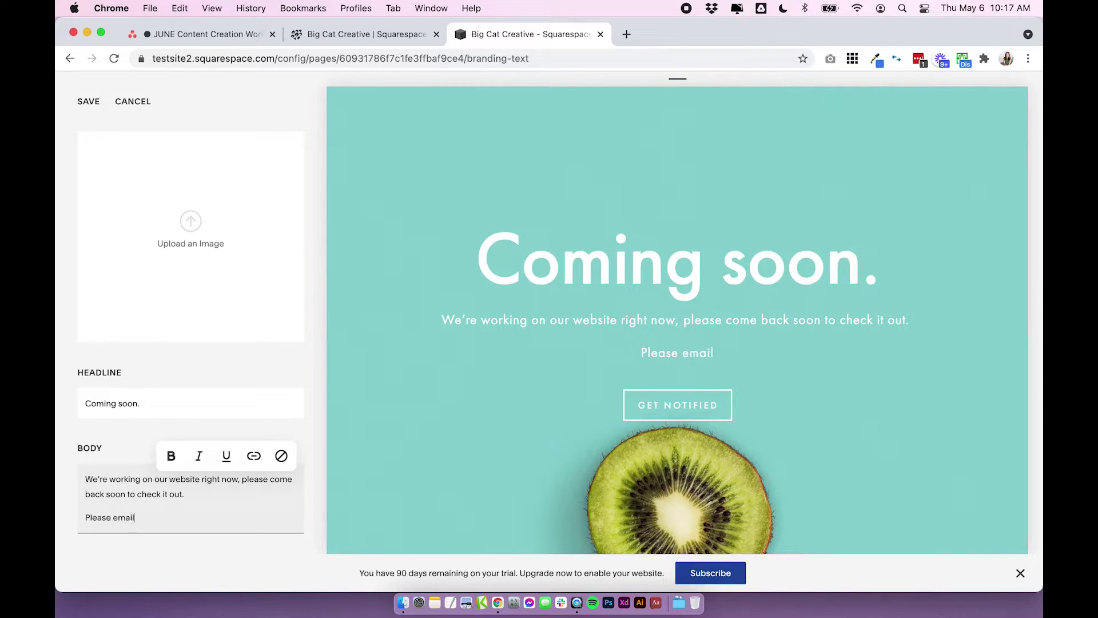
text( us for any)
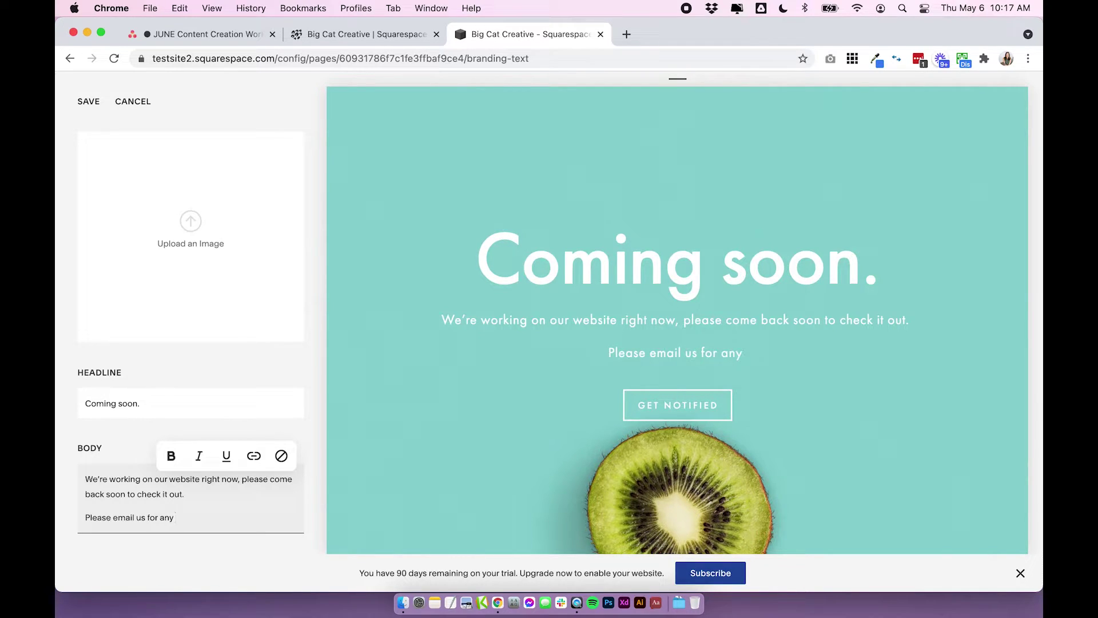
text( emuiqries)
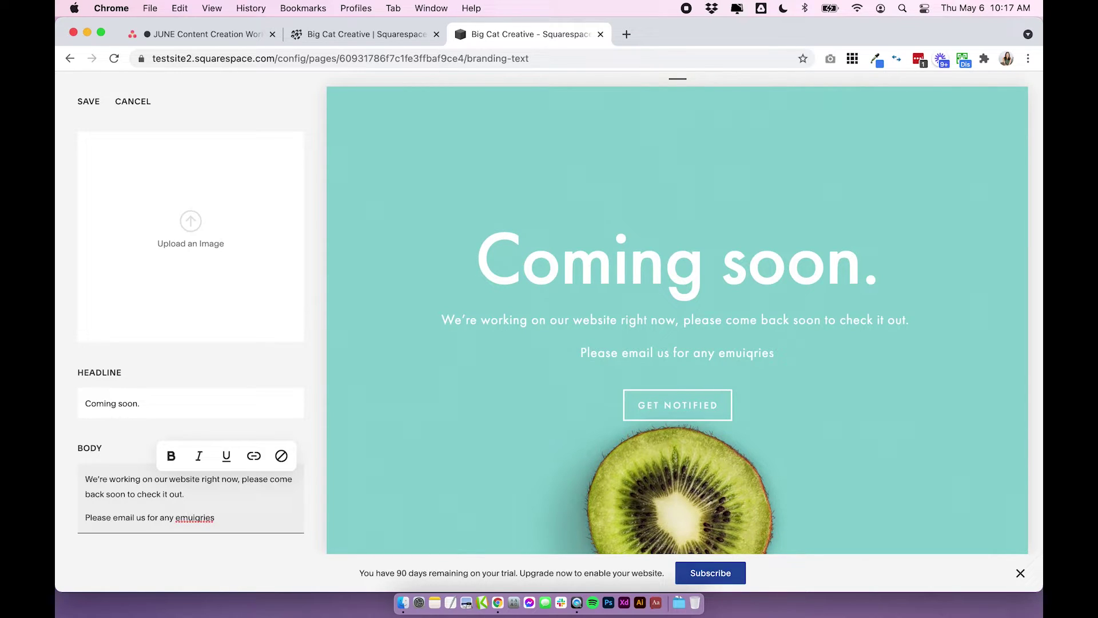
key(BackSpace)
text(n)
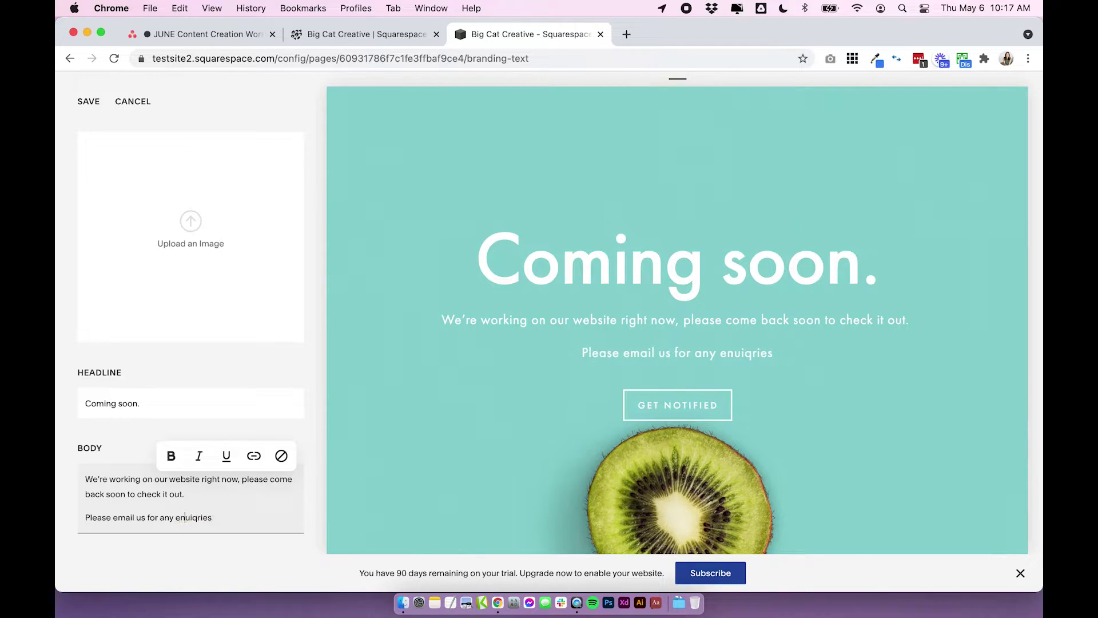
right_click(203, 515)
click(240, 345)
double_click(193, 518)
Examine the Web Address, Page, Email, Phone and File link options for the enquiries line, then close the link editor without adding a link
drag(268, 518, 76, 515)
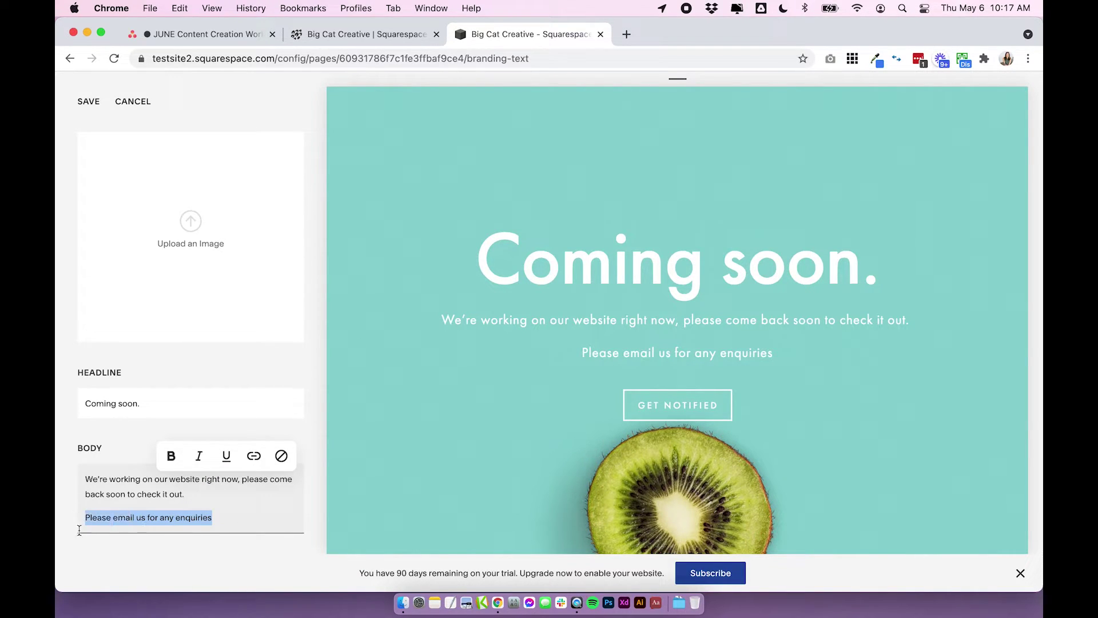
click(254, 458)
click(236, 521)
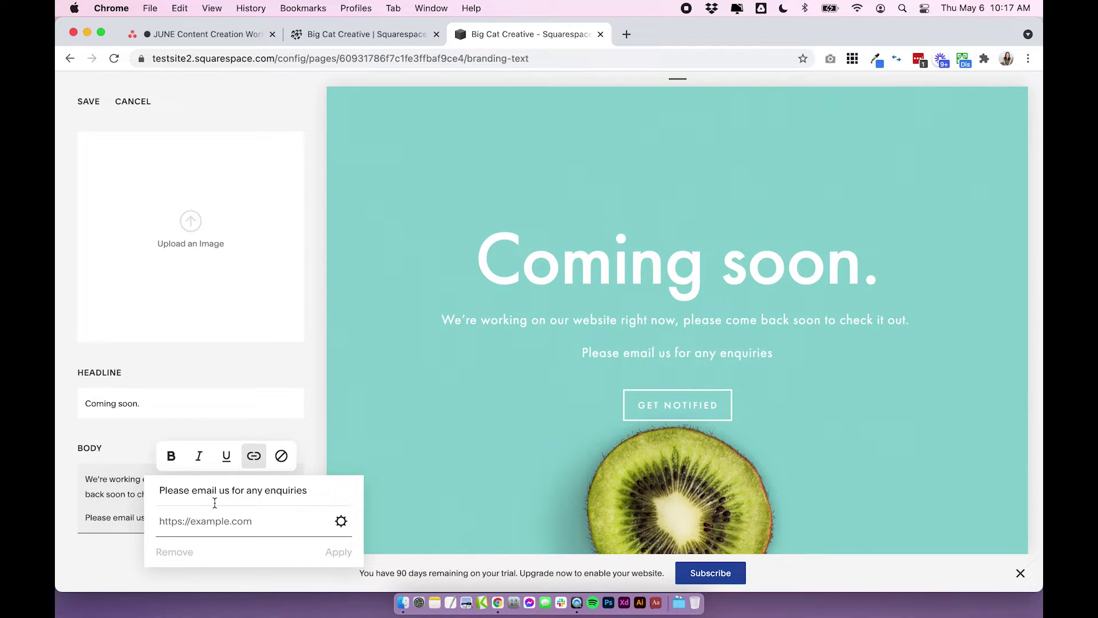
click(341, 521)
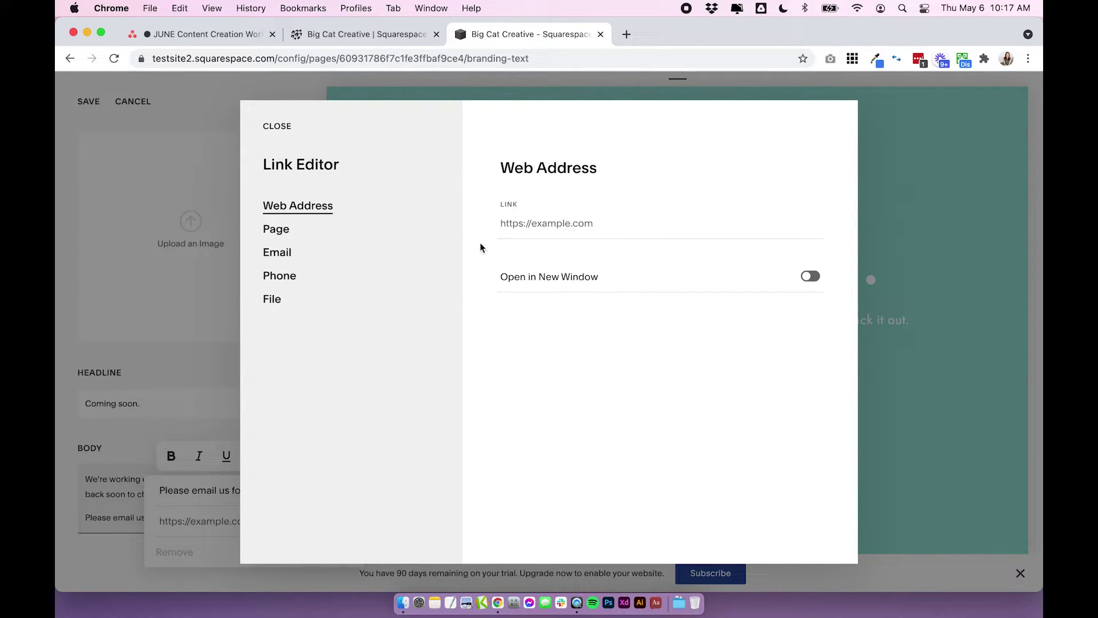
click(282, 233)
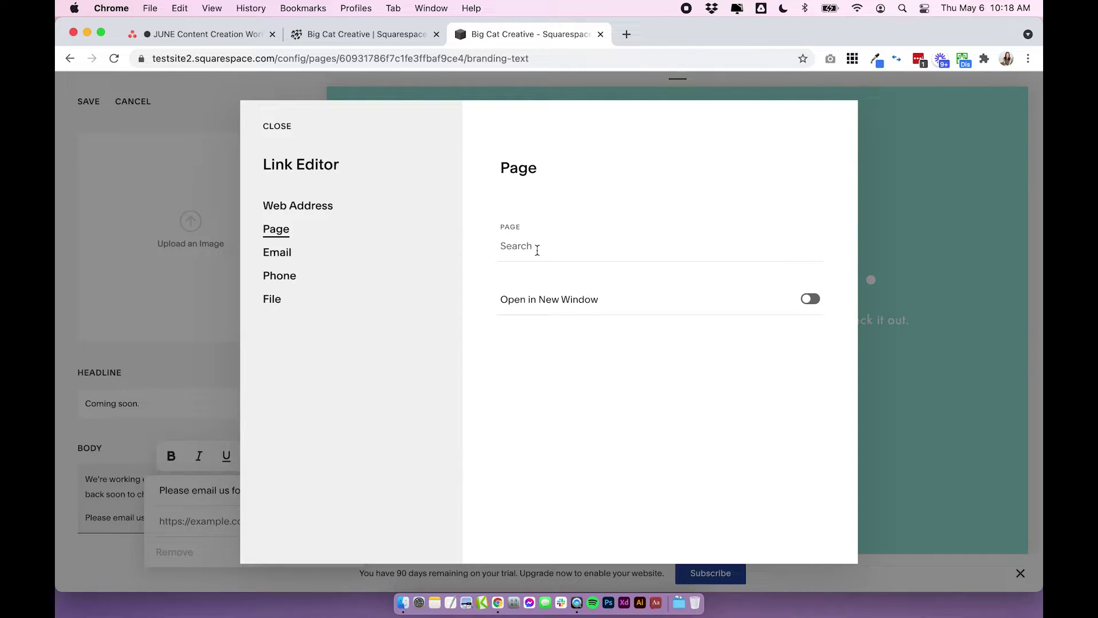
click(538, 251)
click(434, 325)
click(289, 255)
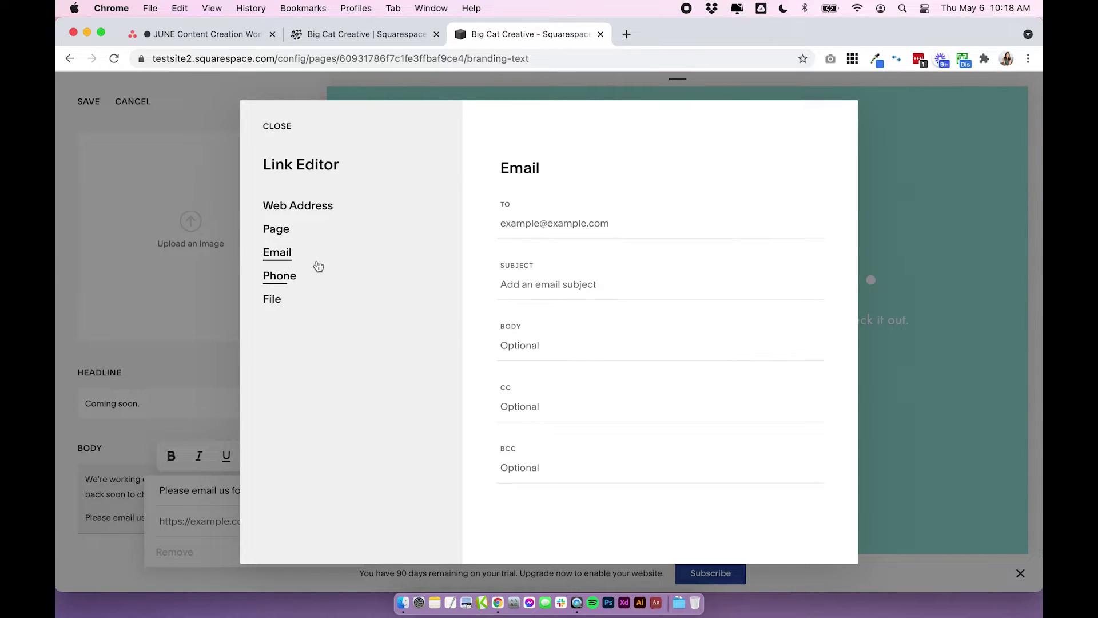
click(533, 223)
click(479, 208)
click(279, 277)
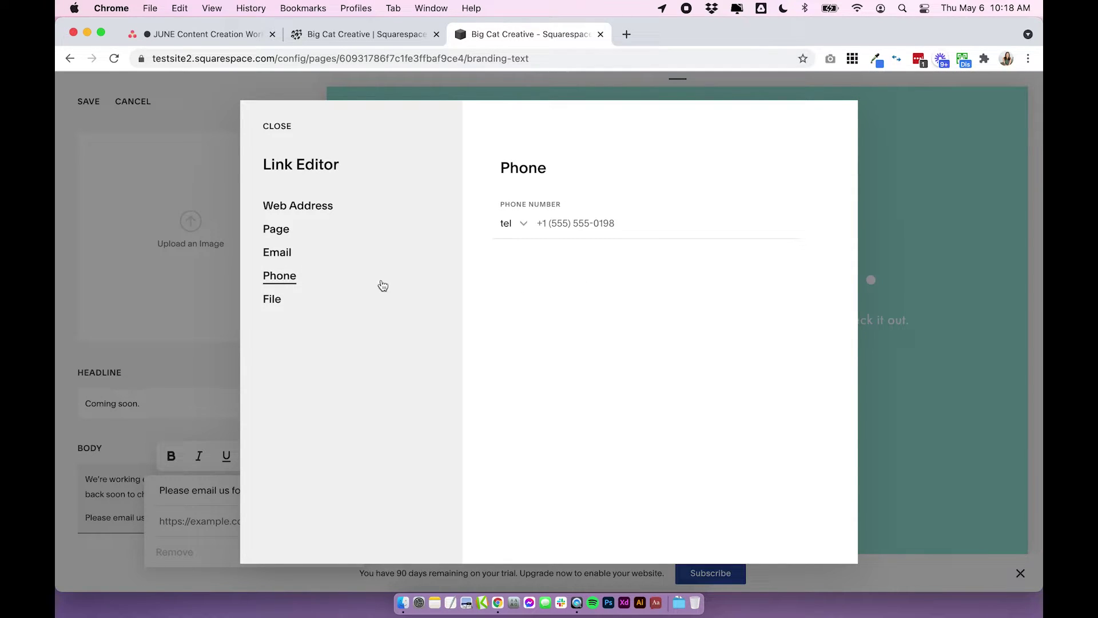
click(280, 304)
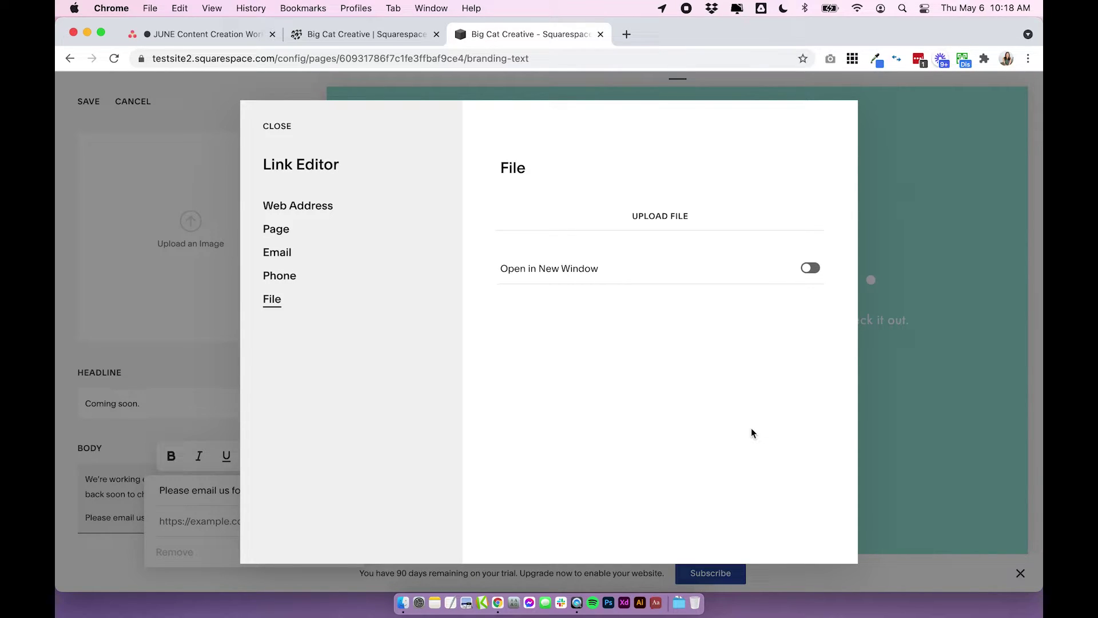
click(277, 126)
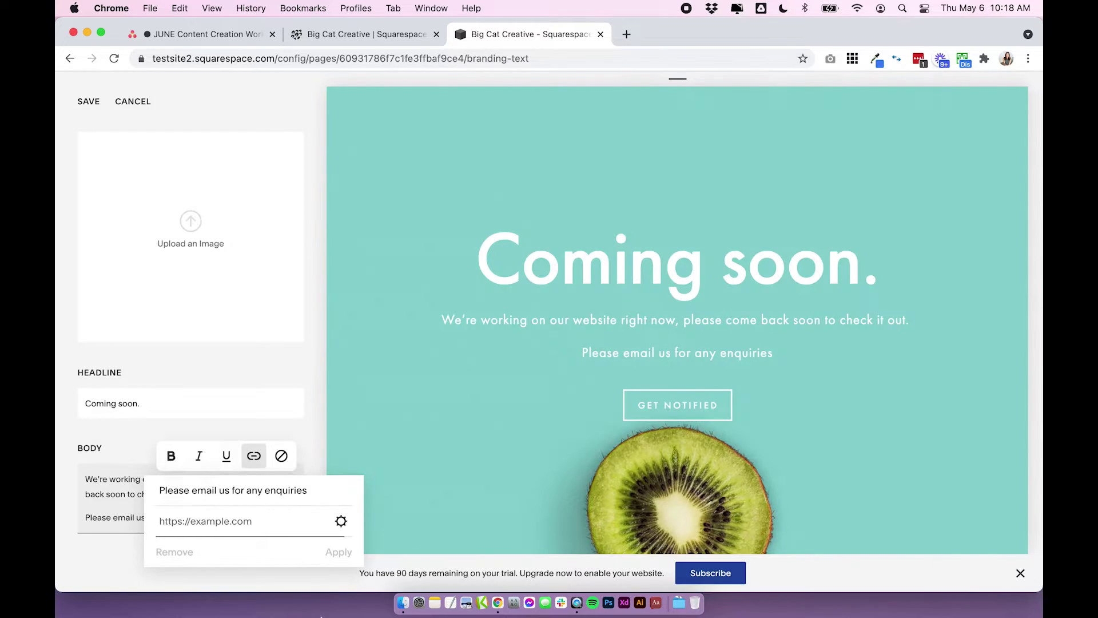
click(288, 434)
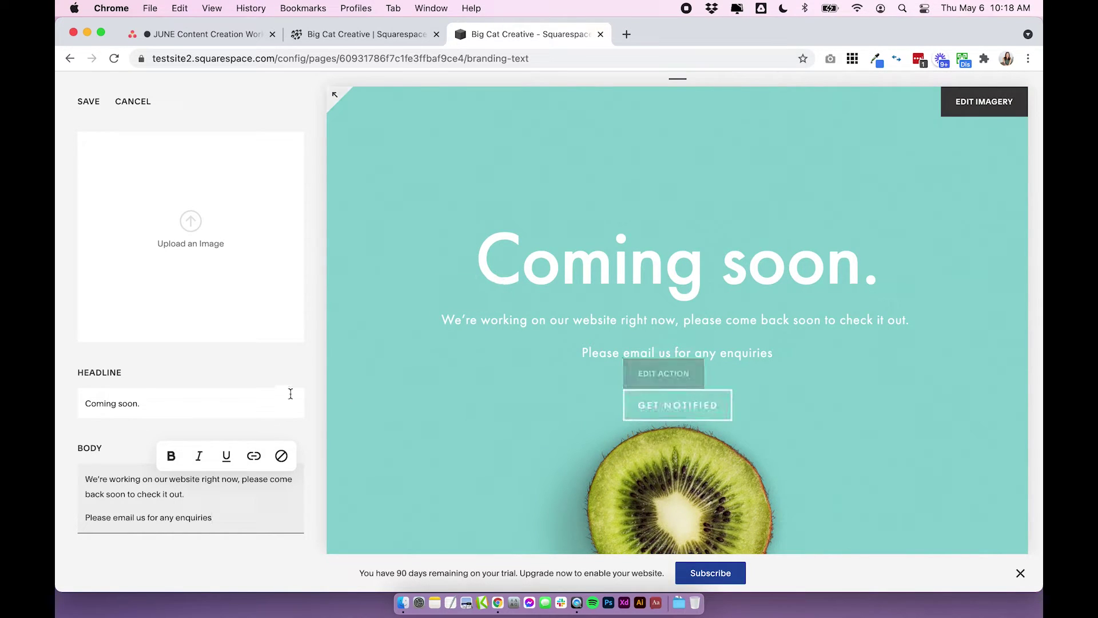
Save the cover page's branding and text changes
click(281, 376)
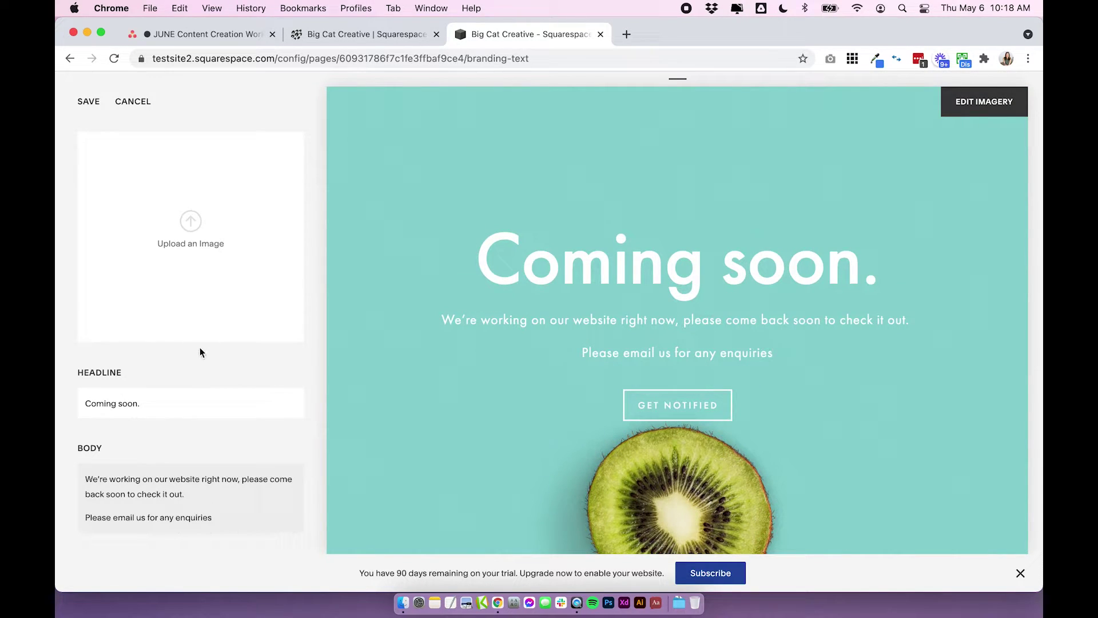
click(91, 103)
click(95, 104)
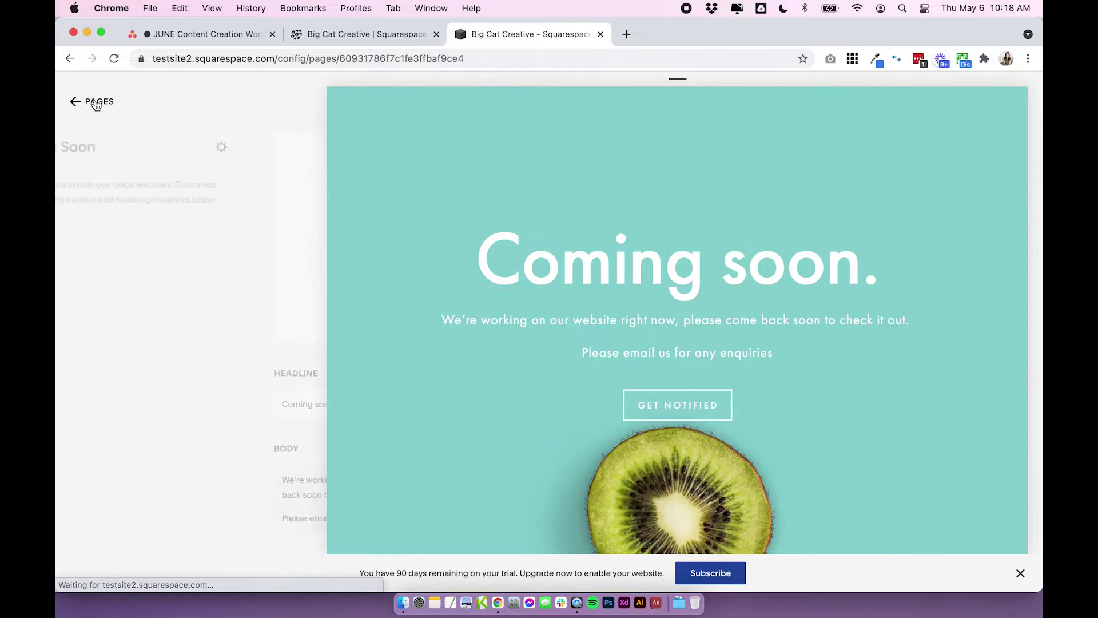
Open the media settings of the Coming Soon cover page
scroll(164, 368, down, 5)
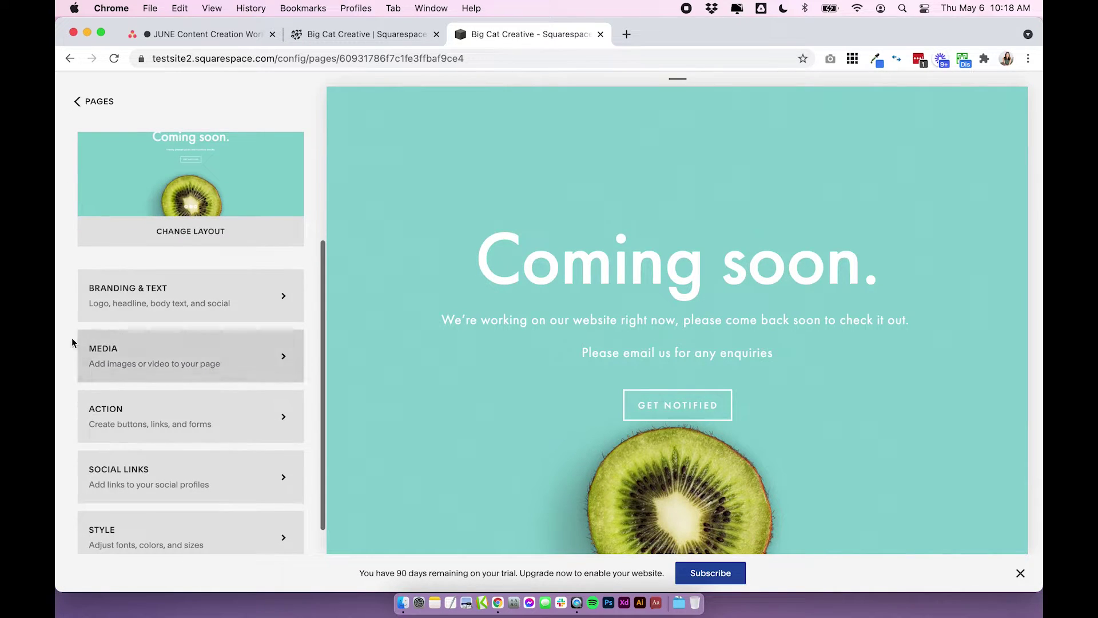
click(153, 360)
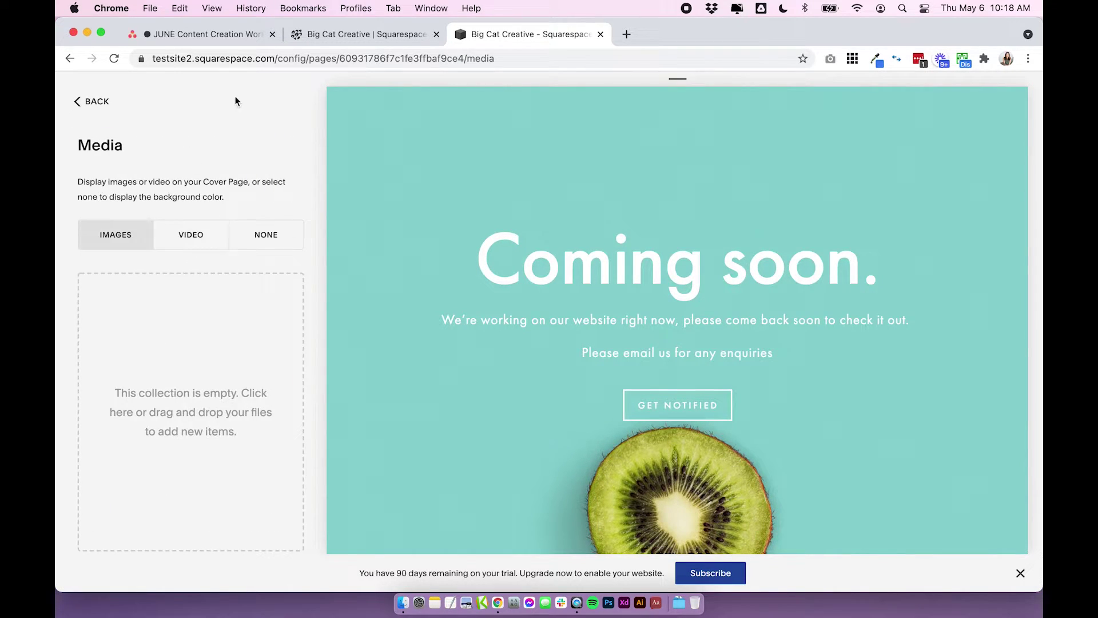
mouse_move(626, 172)
mouse_move(521, 238)
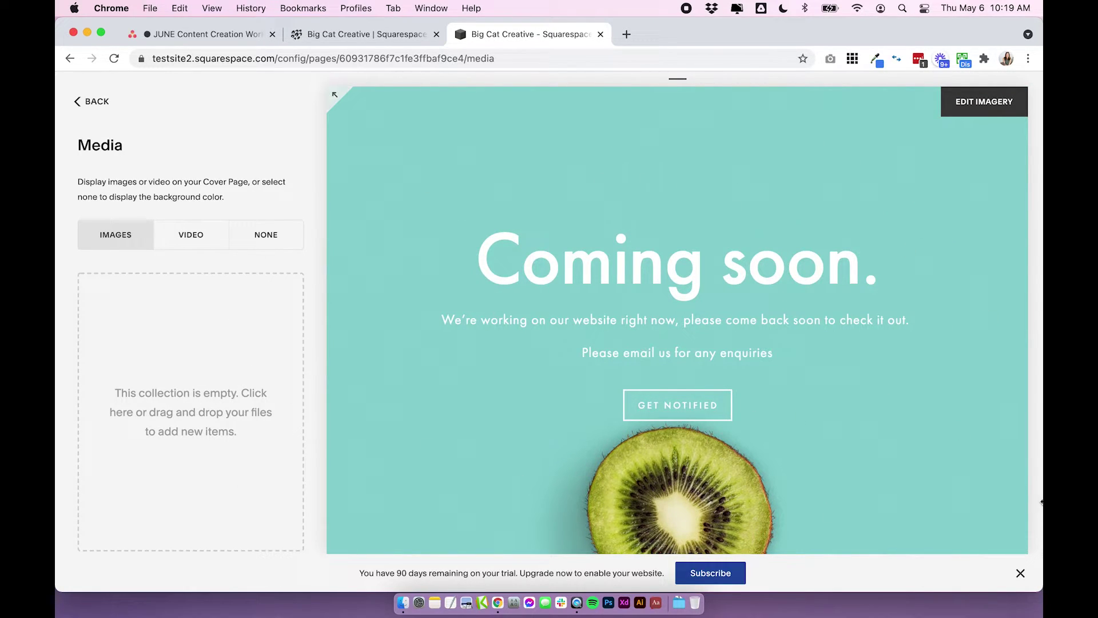
Preview the cover page with no media and with a video background, review the video settings, and return to the images option
click(270, 244)
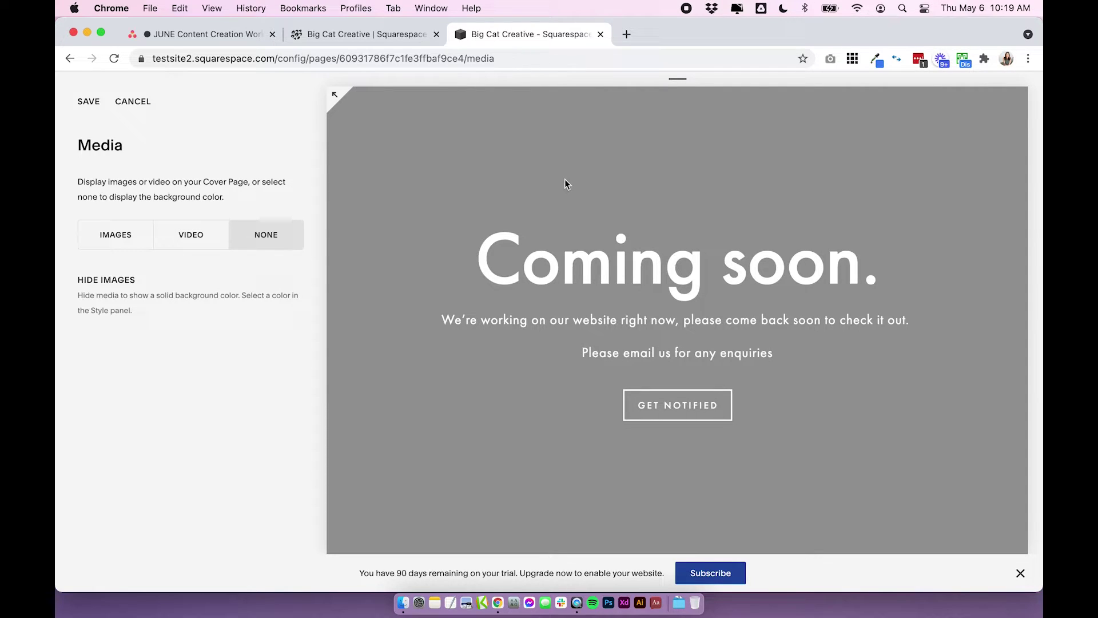
click(191, 234)
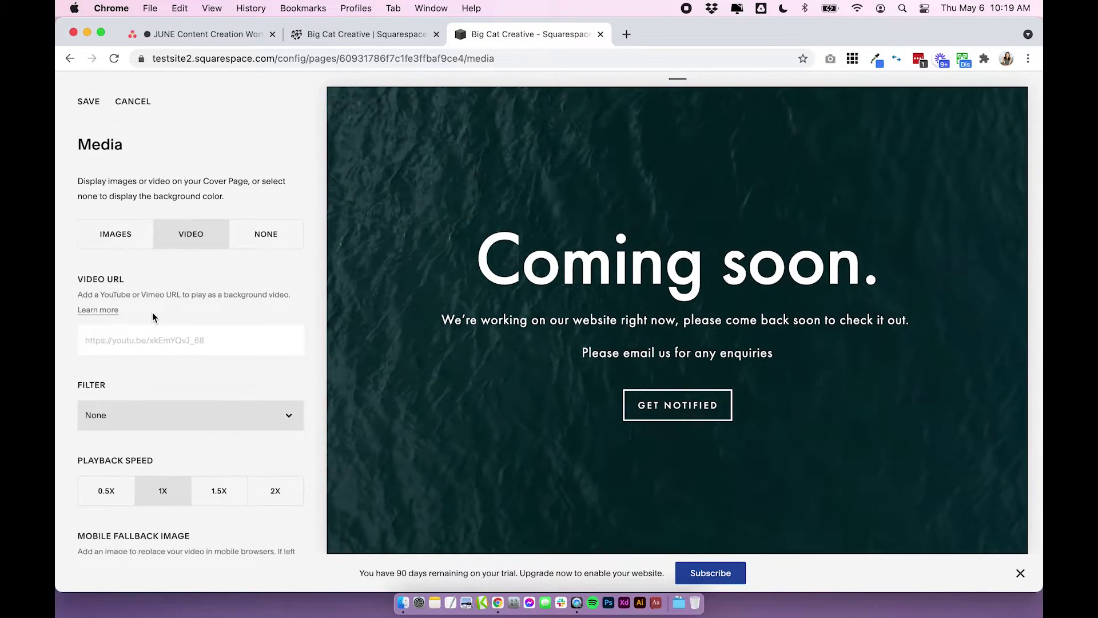
scroll(210, 413, down, 5)
scroll(210, 413, down, 1)
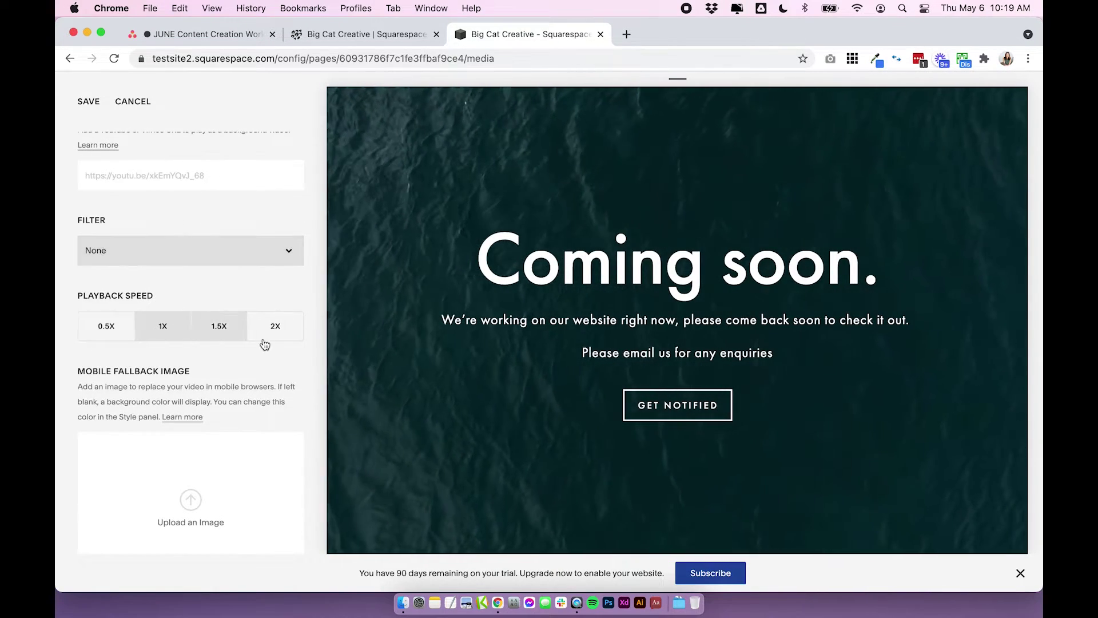
scroll(217, 332, down, 2)
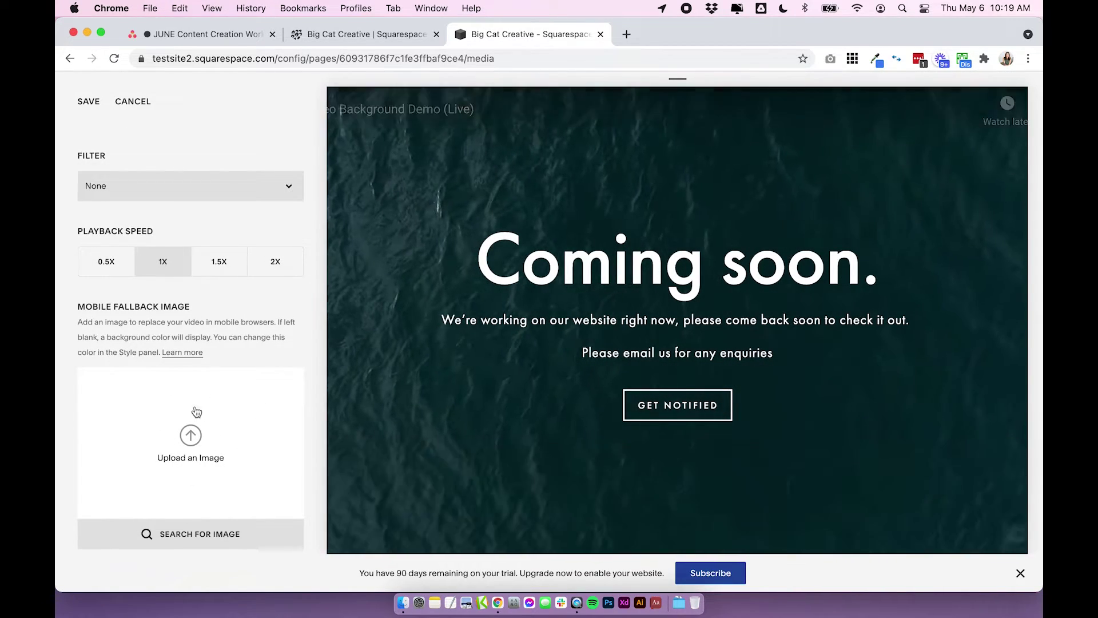
scroll(204, 395, up, 6)
scroll(208, 395, up, 2)
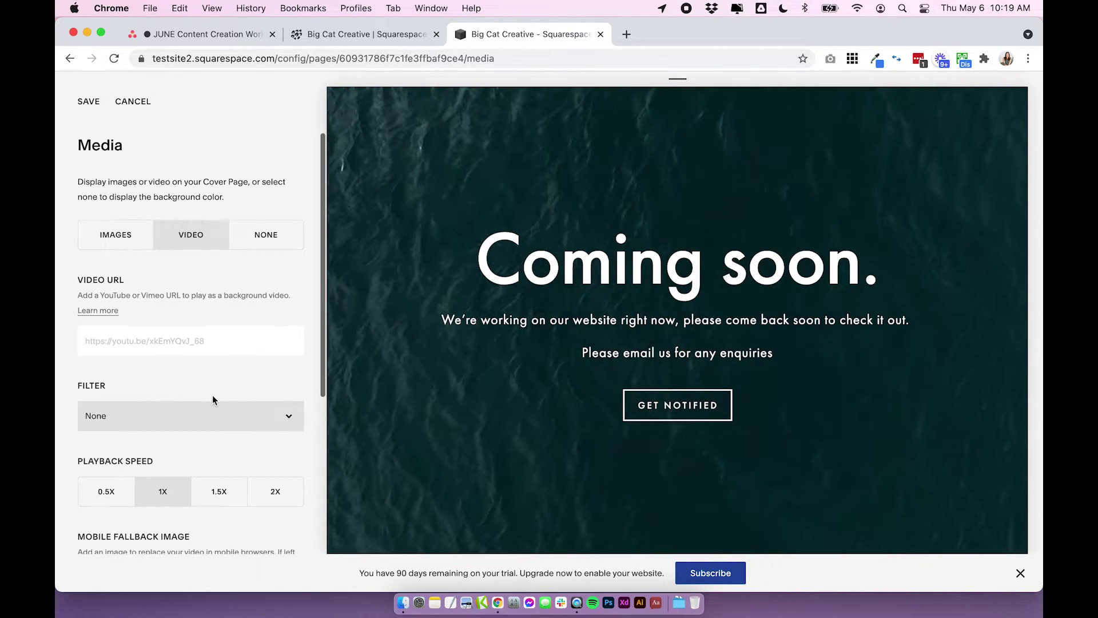
click(123, 239)
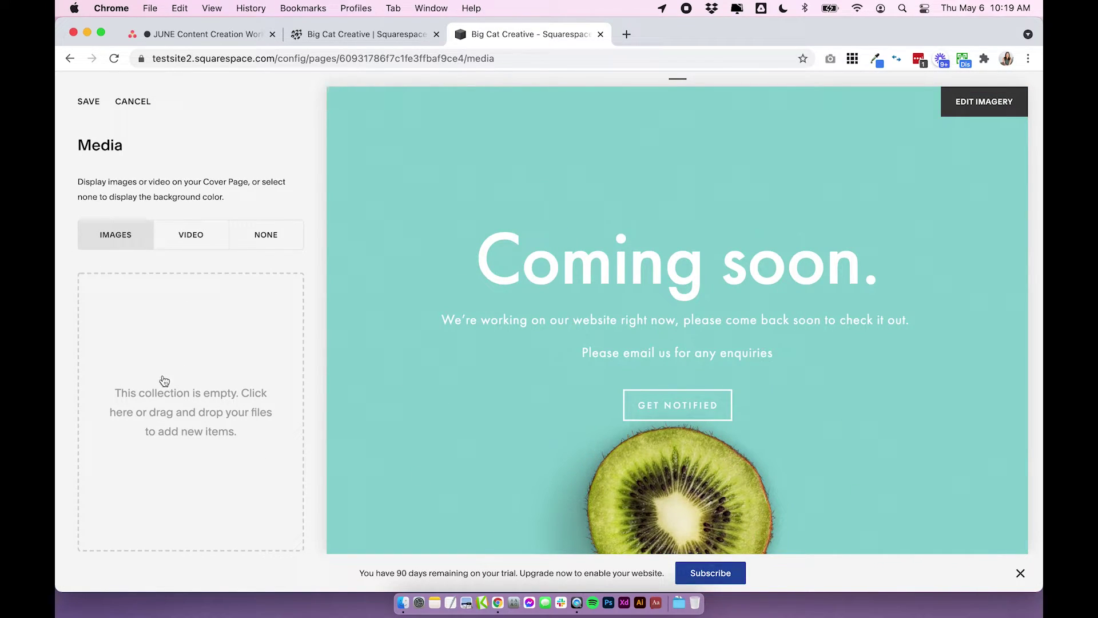
Start adding a background image by searching, and browse the My Library, Free Images and Premium Images collections
click(207, 376)
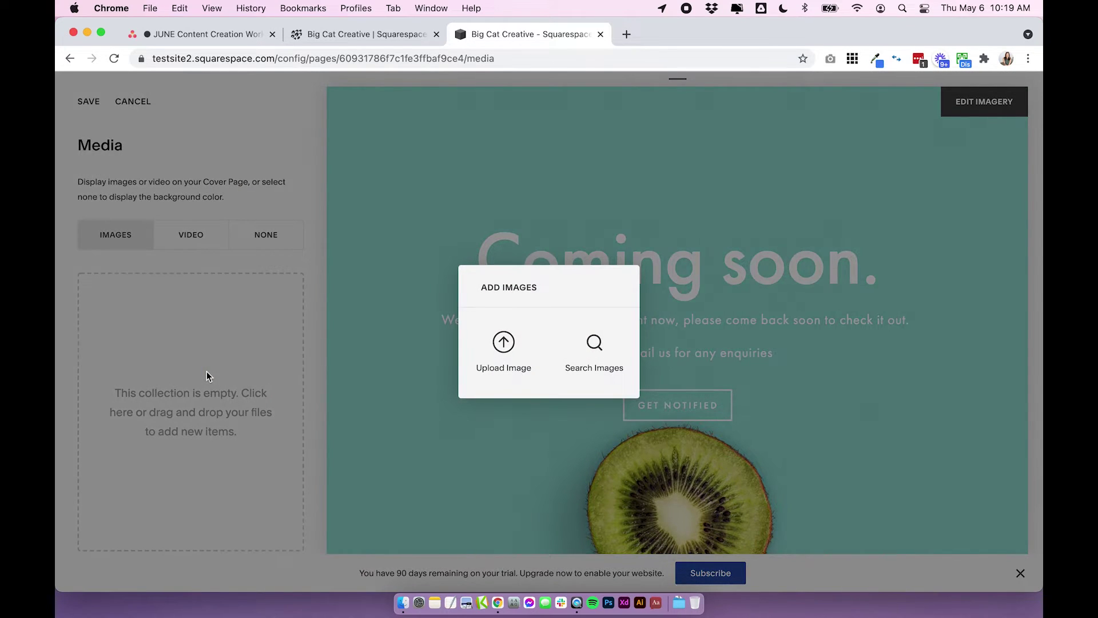
click(598, 341)
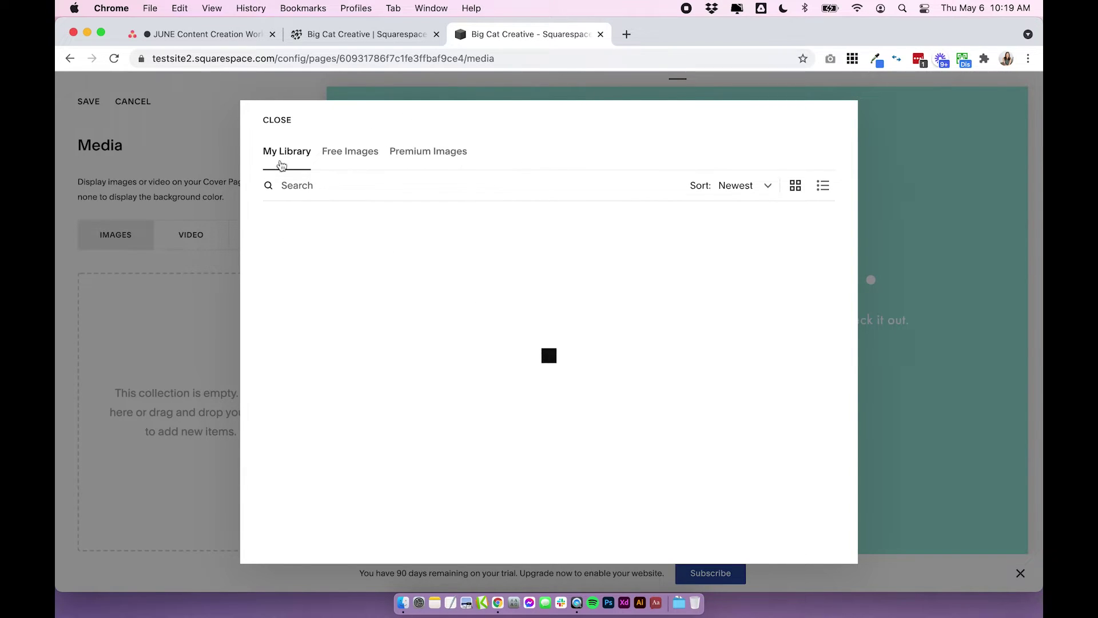
click(347, 154)
click(417, 151)
click(349, 154)
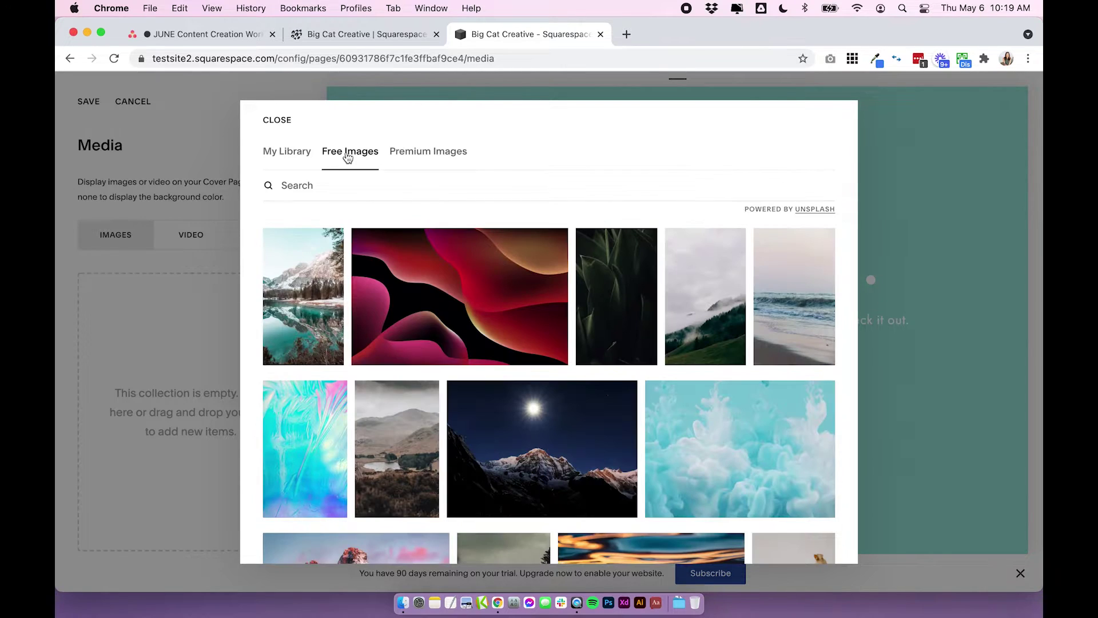
click(300, 153)
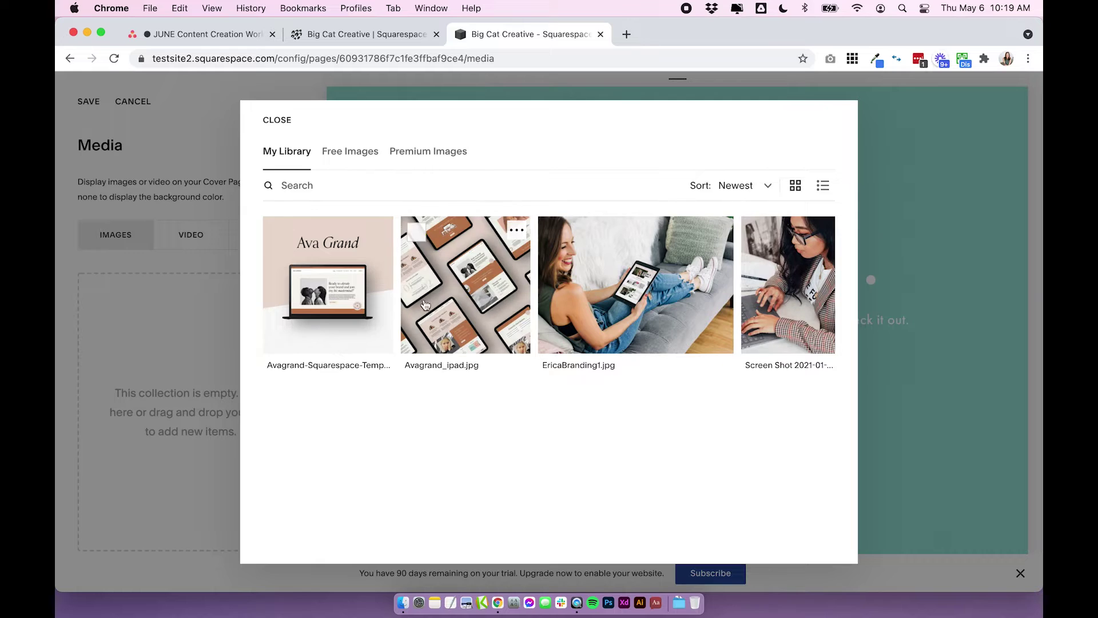
click(366, 153)
scroll(497, 322, down, 3)
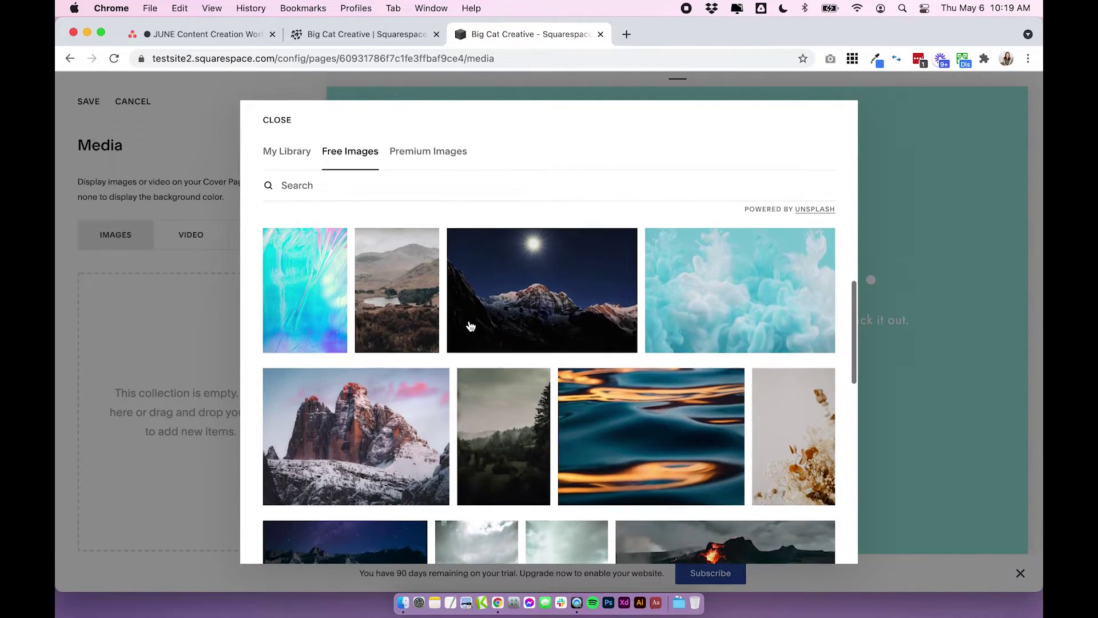
Add EricaBranding1.jpg from My Library as the cover page's background image and return to the cover page settings
click(296, 160)
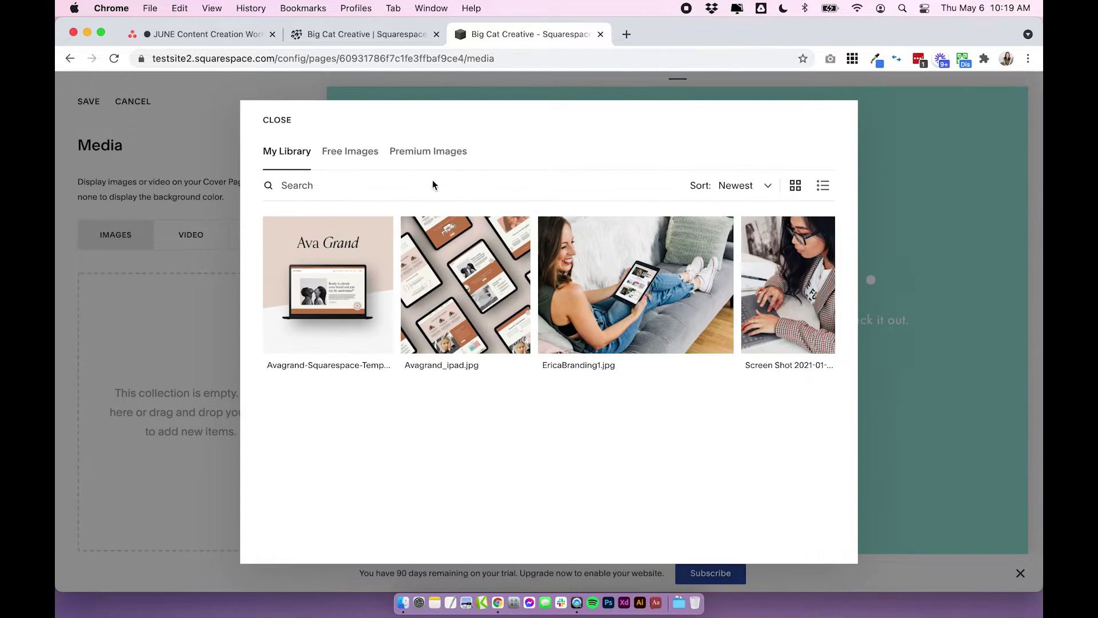
click(615, 283)
click(806, 544)
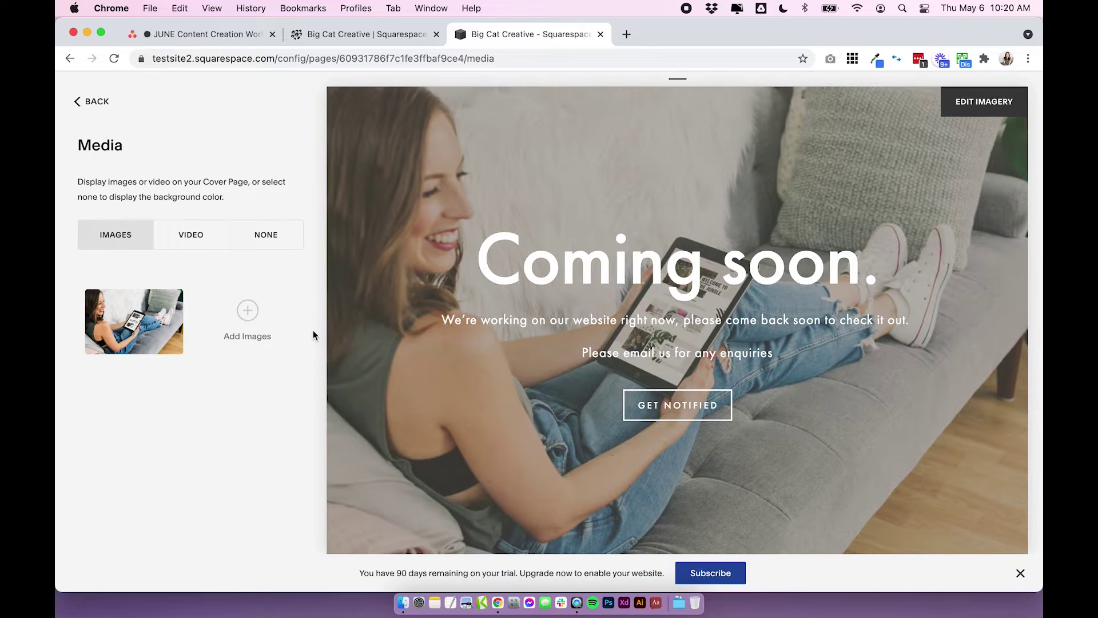
click(97, 104)
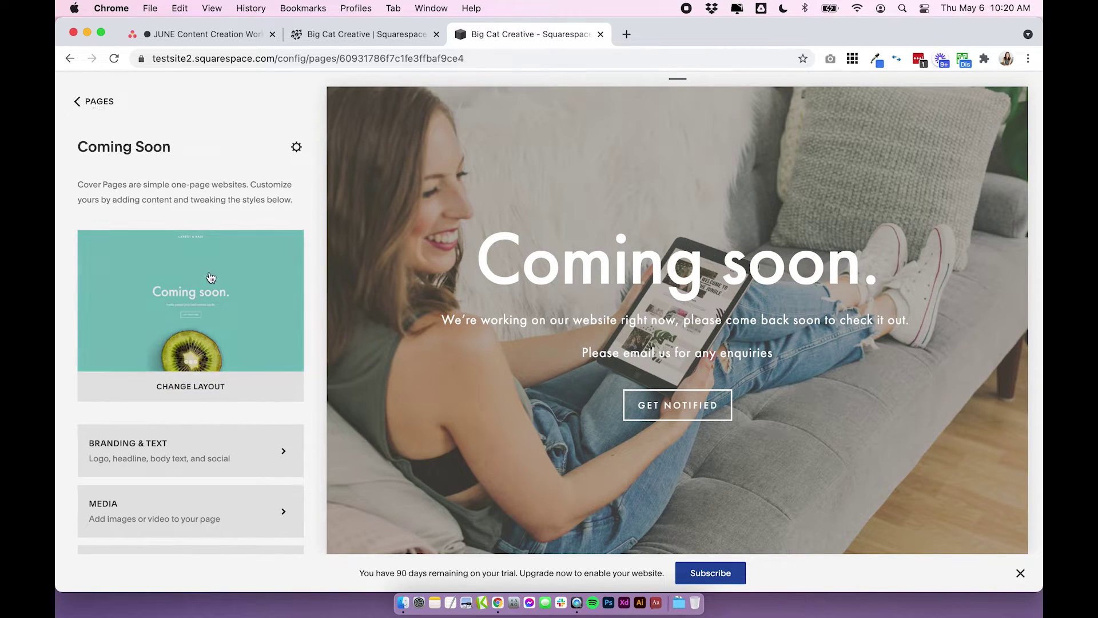
Open the cover page's style settings and look through the positioning, imagery, text, background and button options
scroll(208, 289, down, 5)
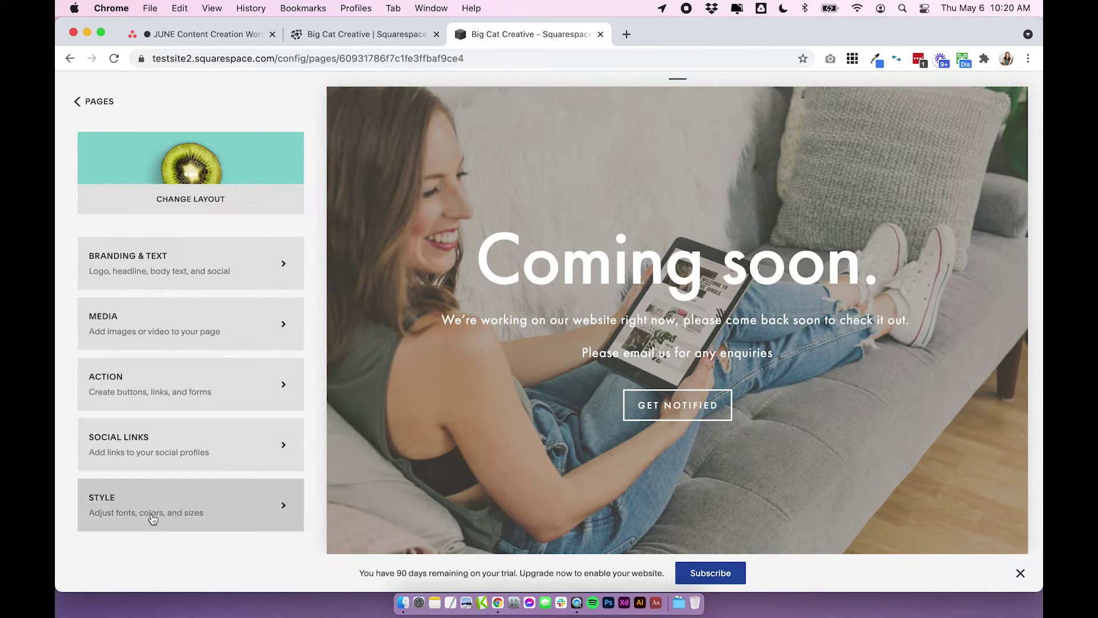
click(187, 508)
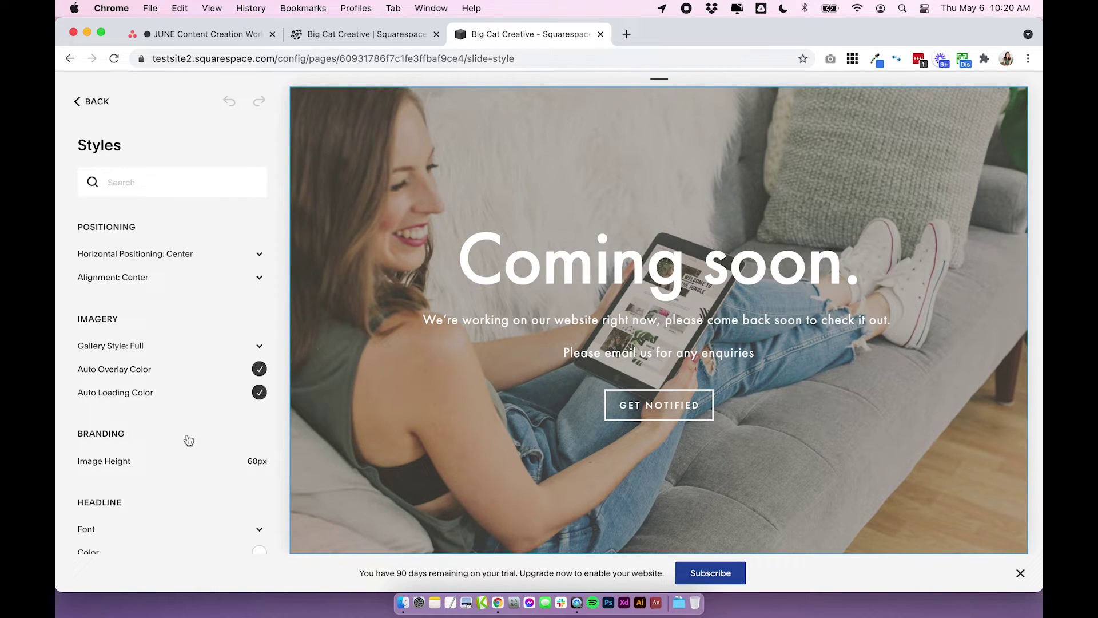
scroll(200, 260, down, 10)
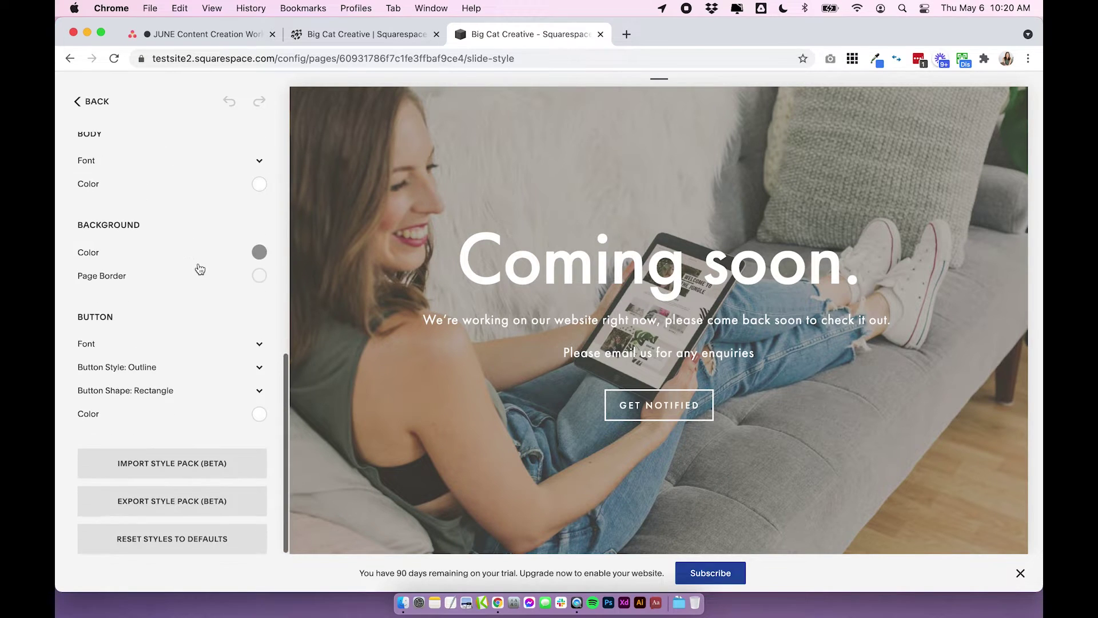
scroll(182, 294, up, 10)
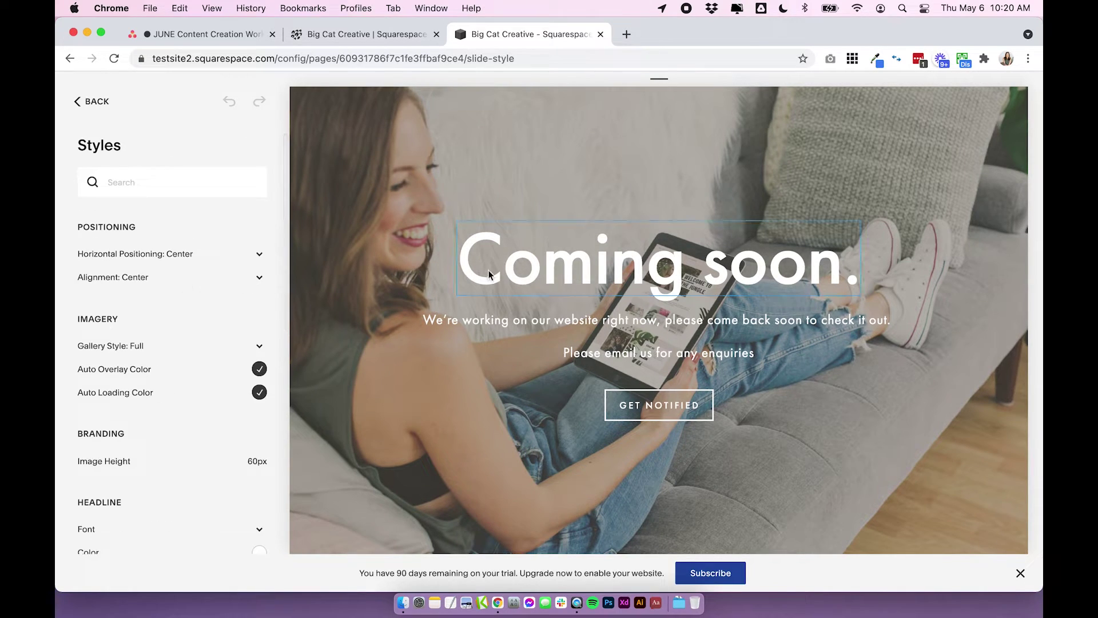
Try Left for the horizontal positioning, restore Center, and check the alignment choices without changing them
click(155, 261)
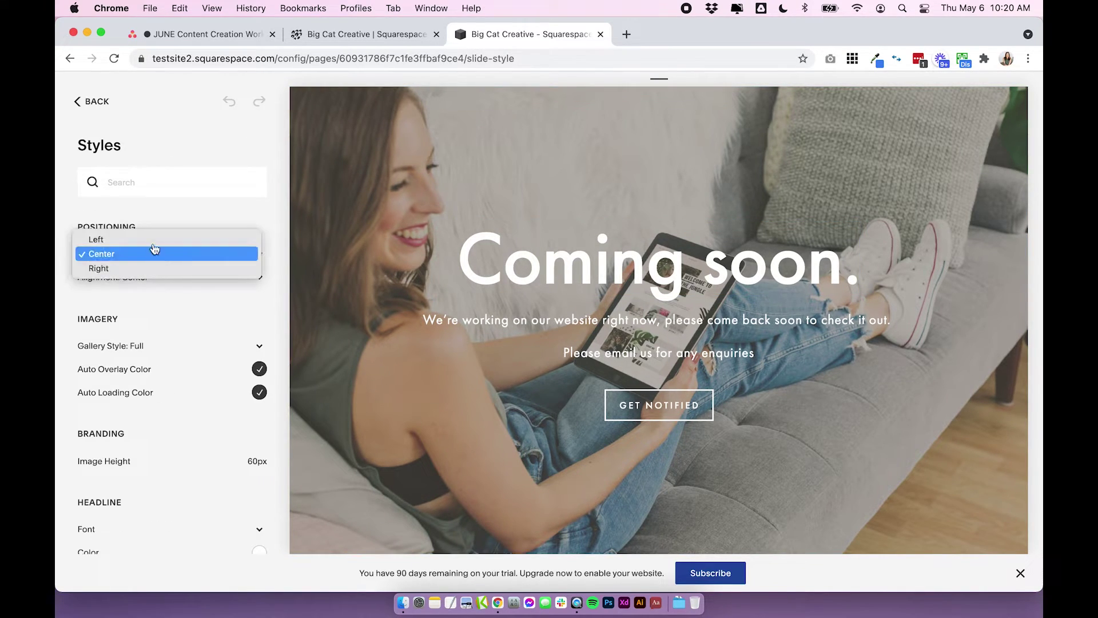
click(148, 256)
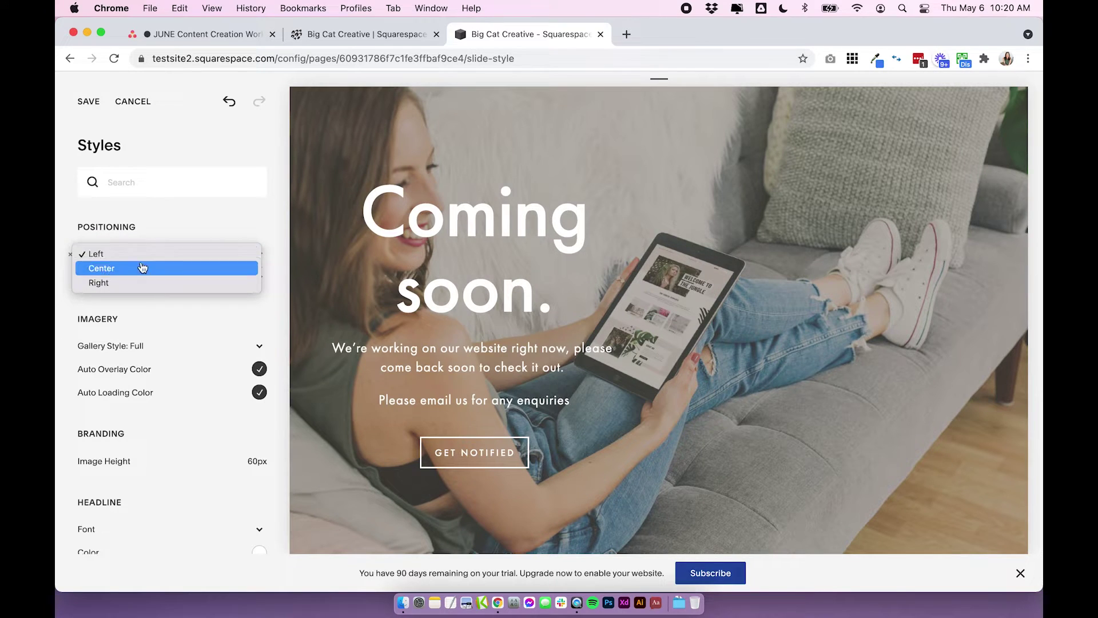
click(142, 268)
click(135, 278)
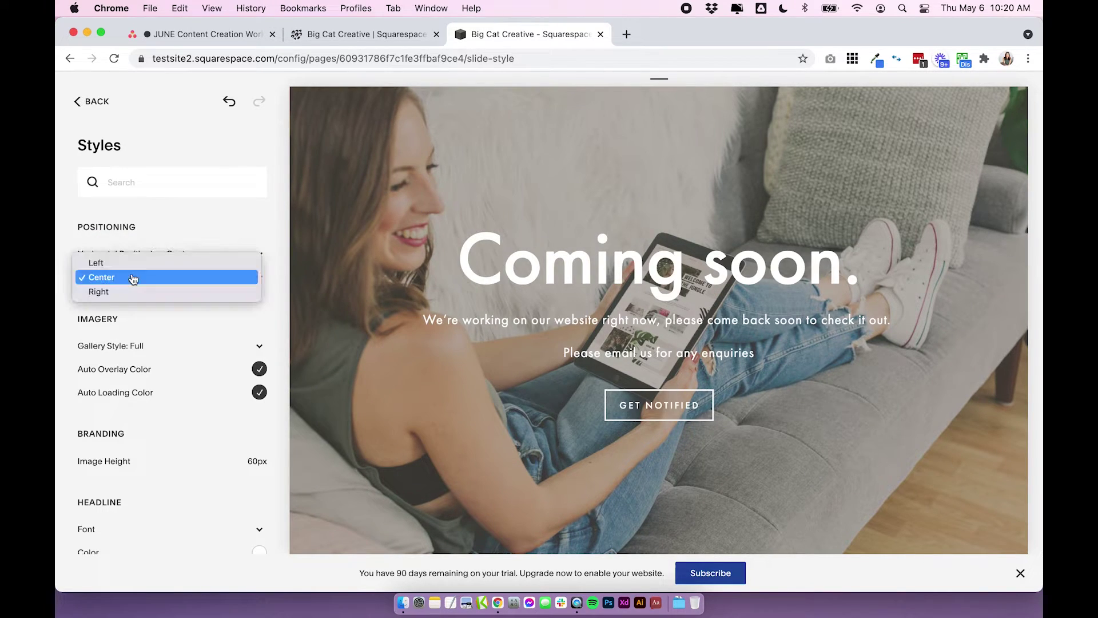
click(183, 240)
Change the headline font to Helvetica Neue
scroll(57, 318, down, 2)
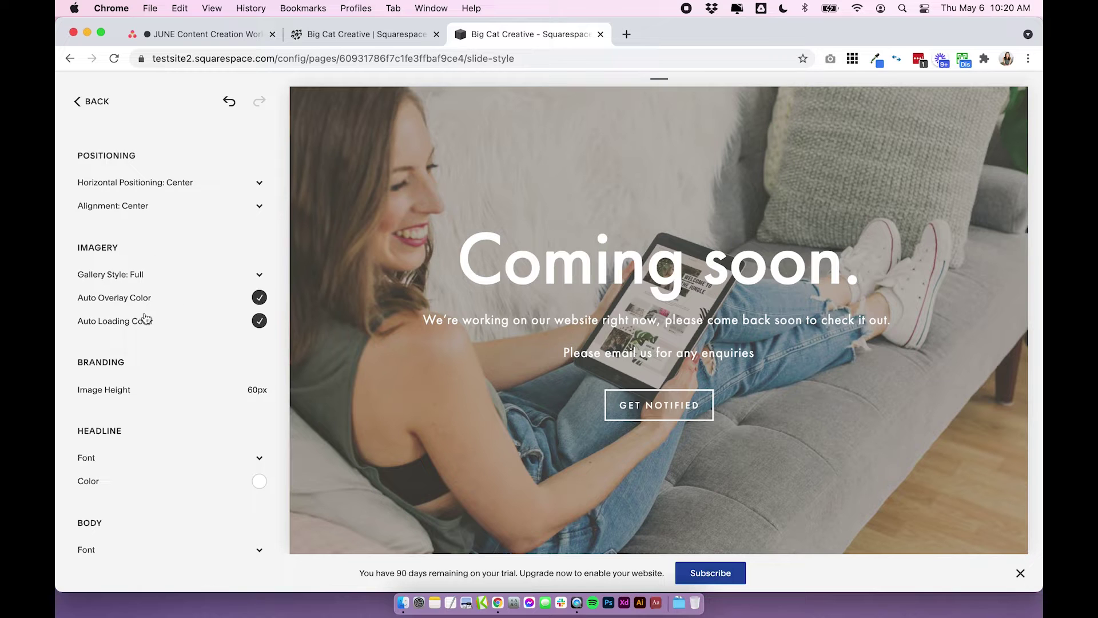
scroll(150, 309, down, 3)
mouse_move(115, 312)
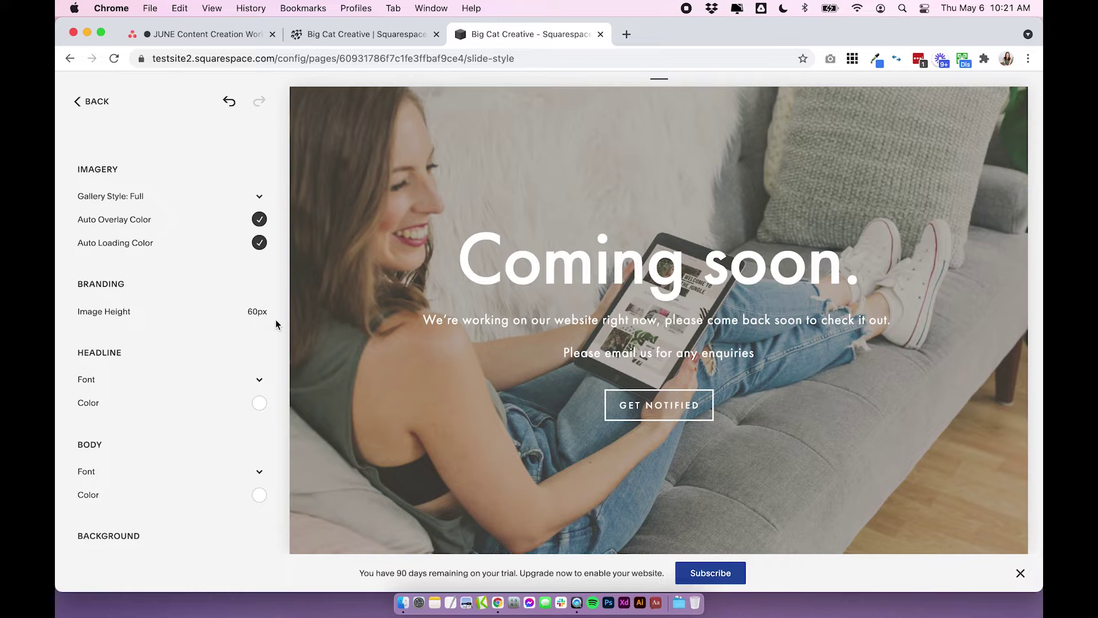
click(87, 382)
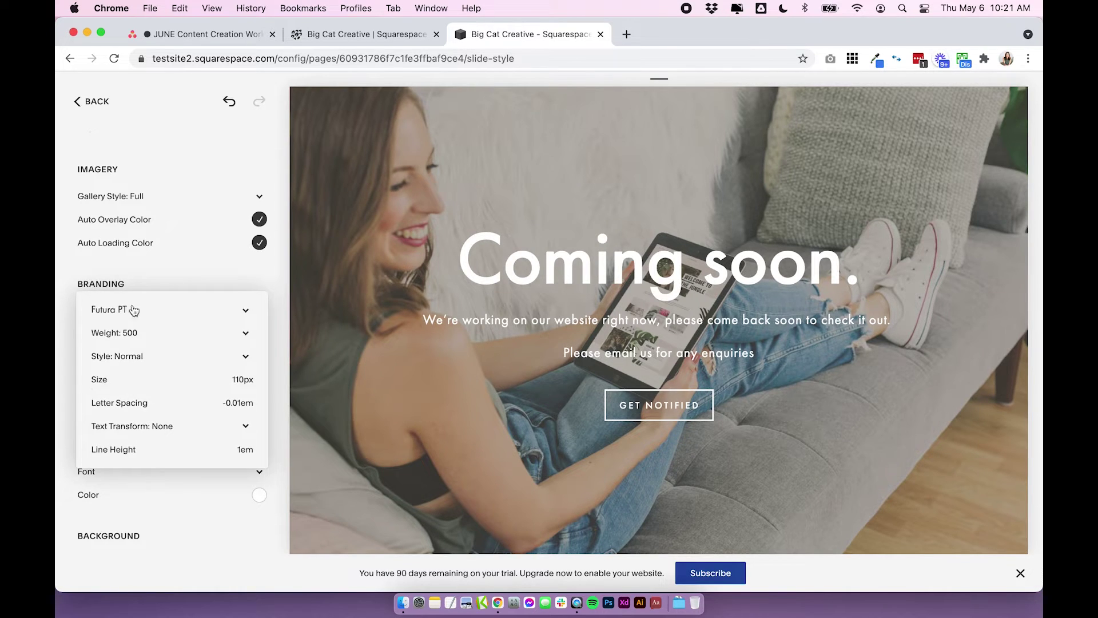
click(116, 310)
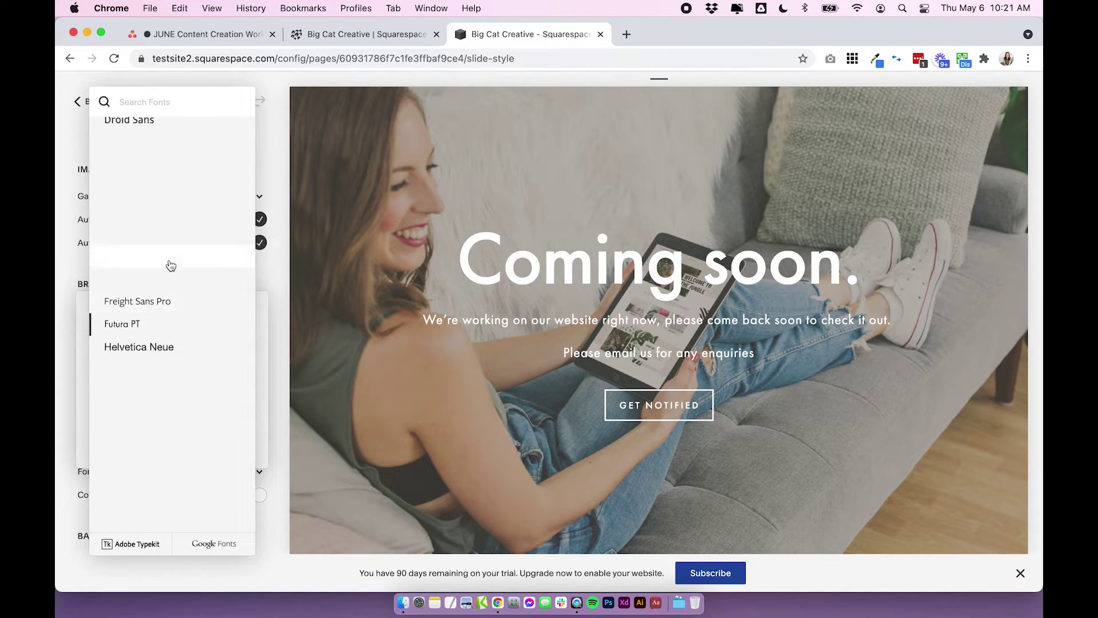
click(151, 348)
click(278, 276)
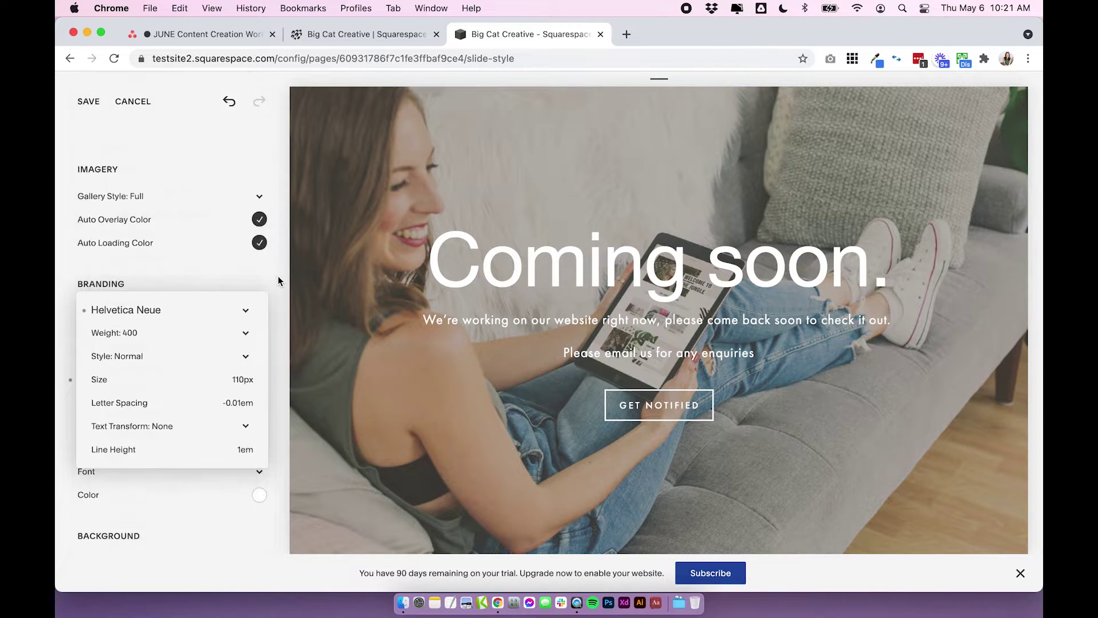
click(272, 280)
Enable the page border around the cover page background
scroll(94, 323, down, 5)
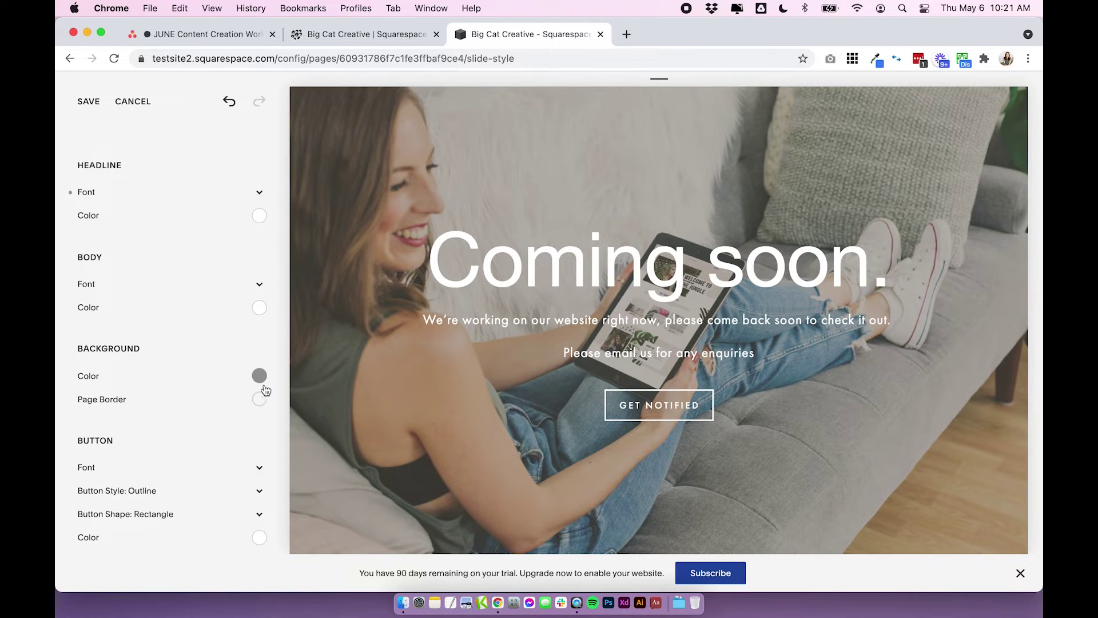
scroll(265, 389, down, 1)
click(262, 377)
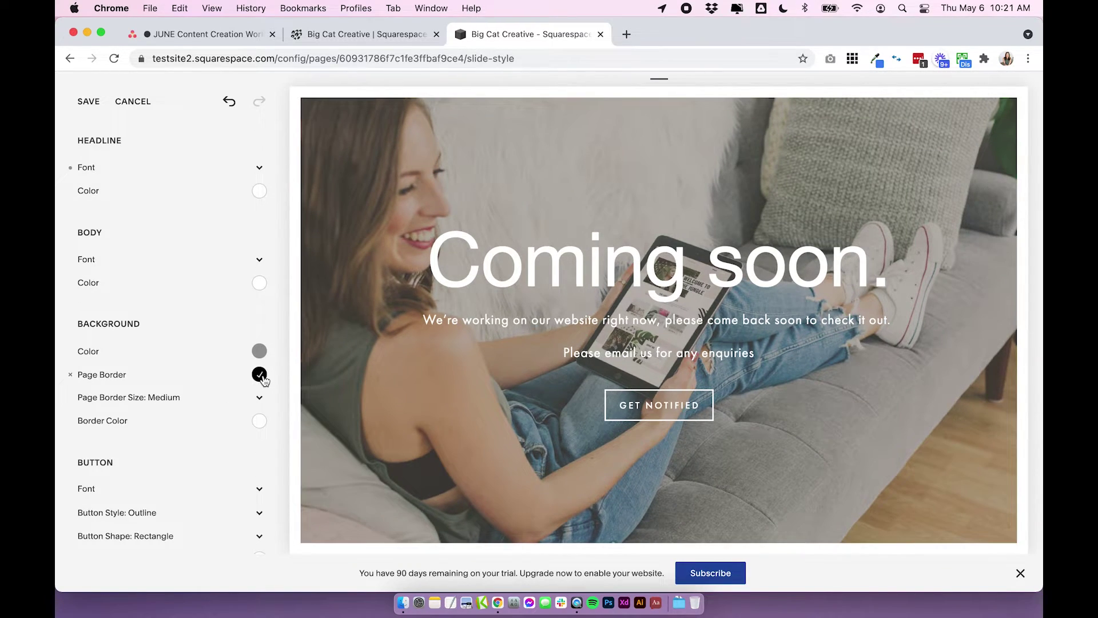
Turn off the automatic overlay color and set the custom overlay to black at 0.48 opacity, hsla(0, 0%, 0%, 0.48)
scroll(222, 374, up, 6)
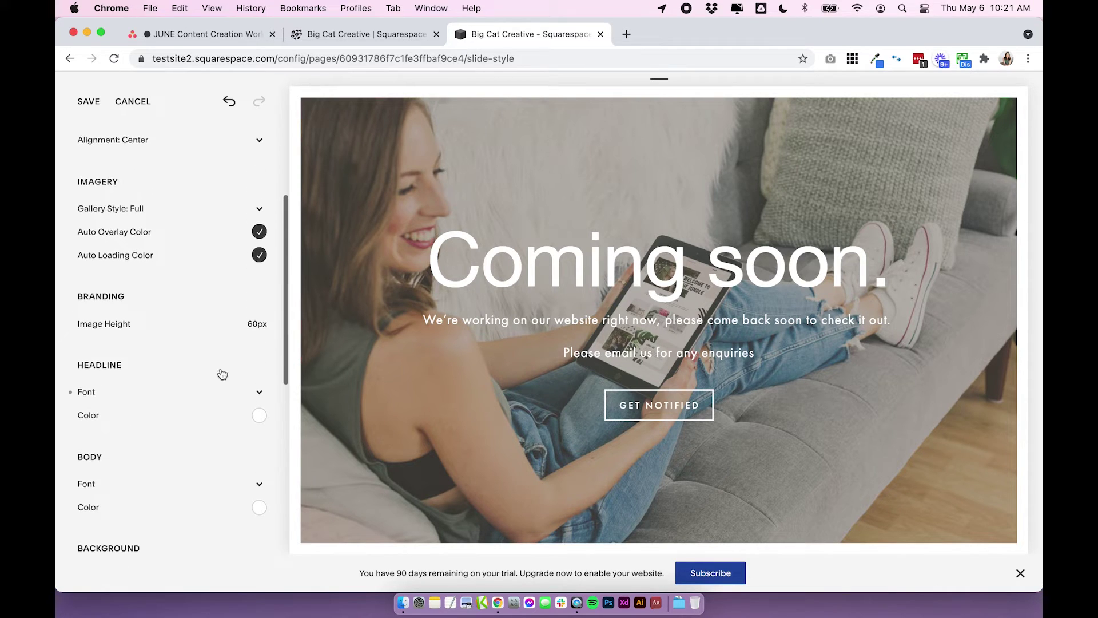
scroll(222, 374, down, 3)
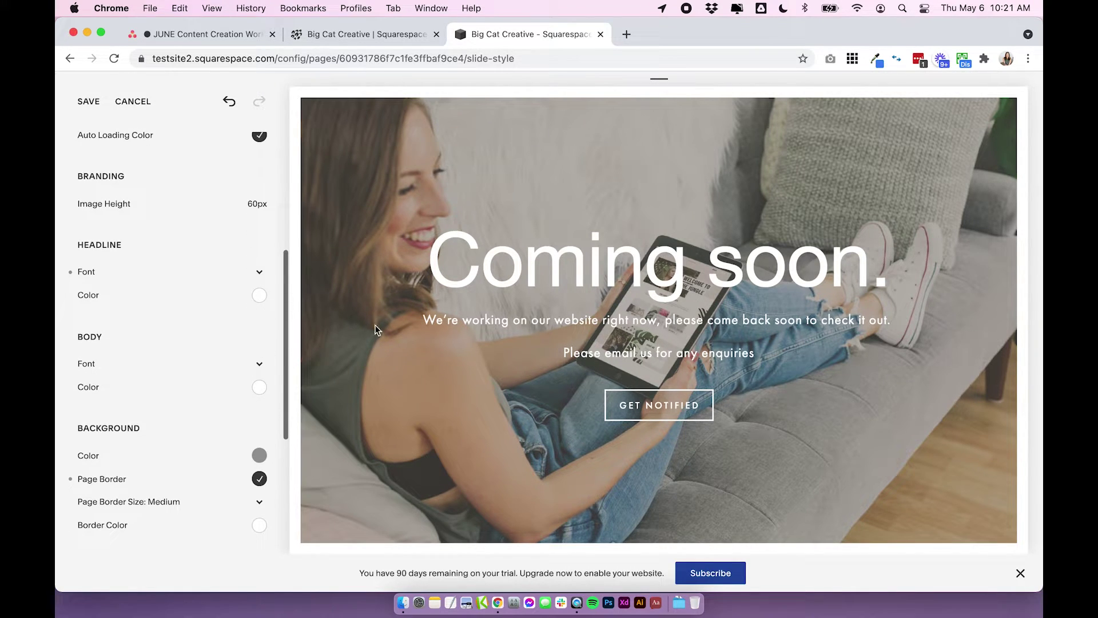
scroll(240, 318, up, 5)
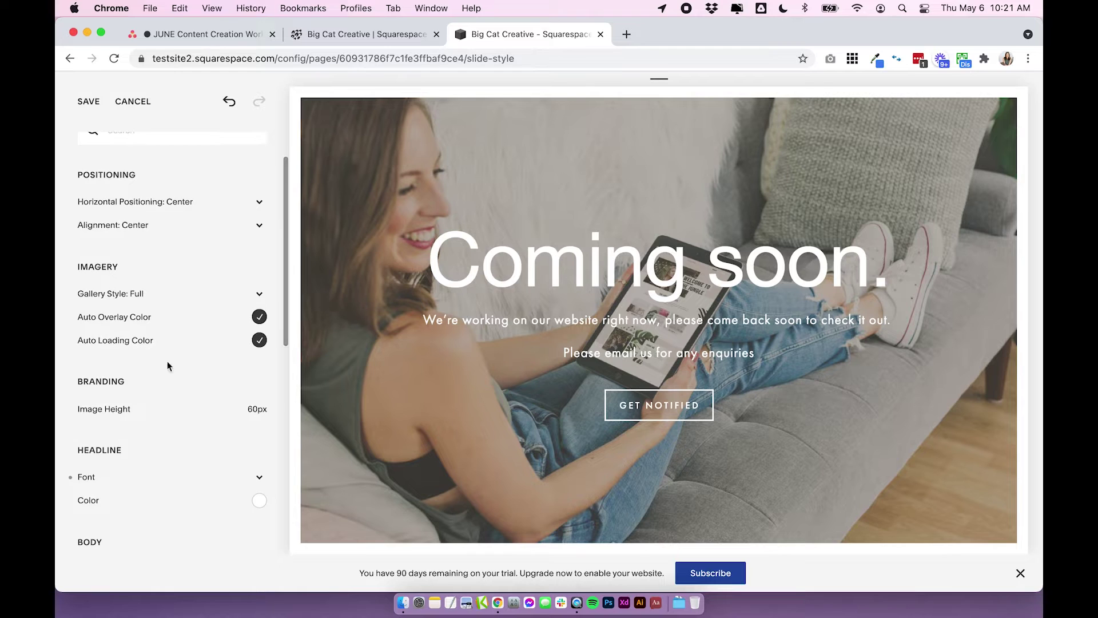
scroll(152, 370, down, 2)
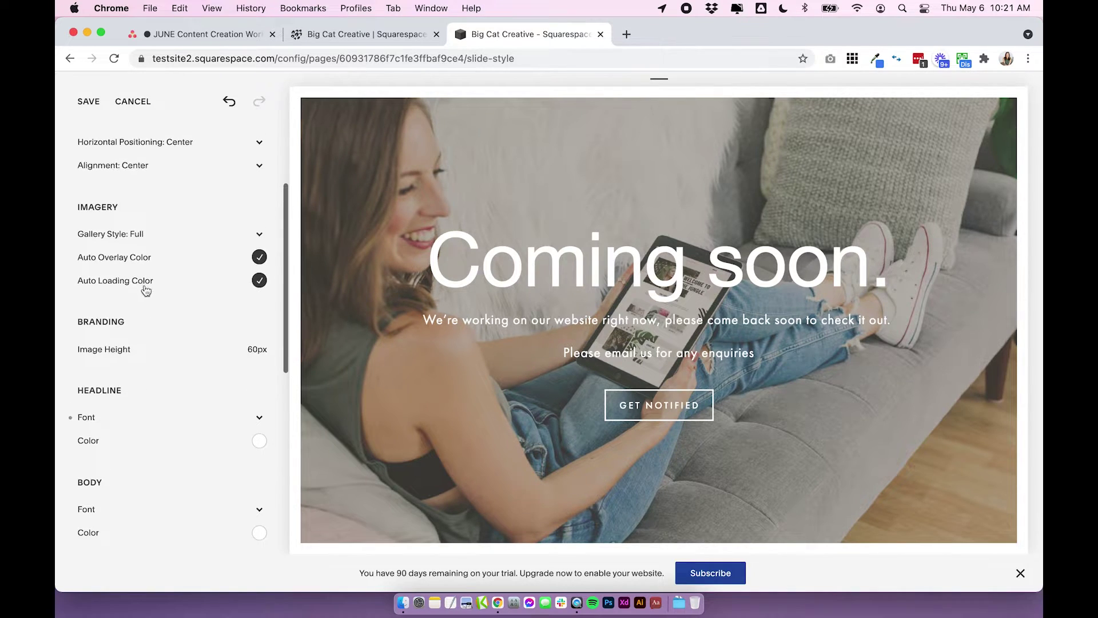
click(260, 257)
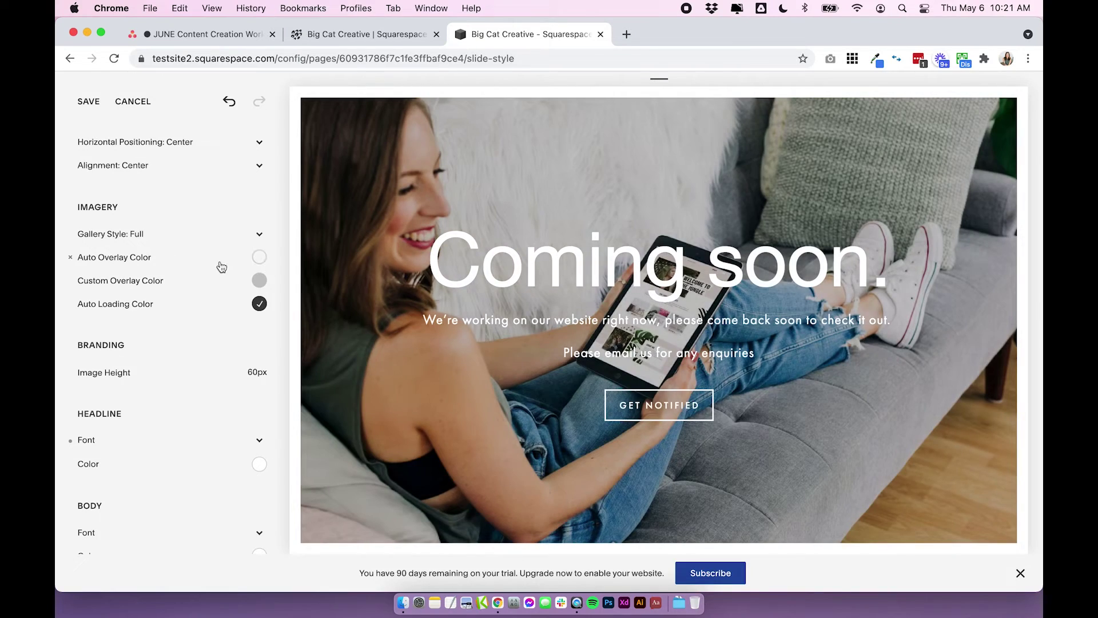
click(261, 281)
drag(101, 285, 118, 416)
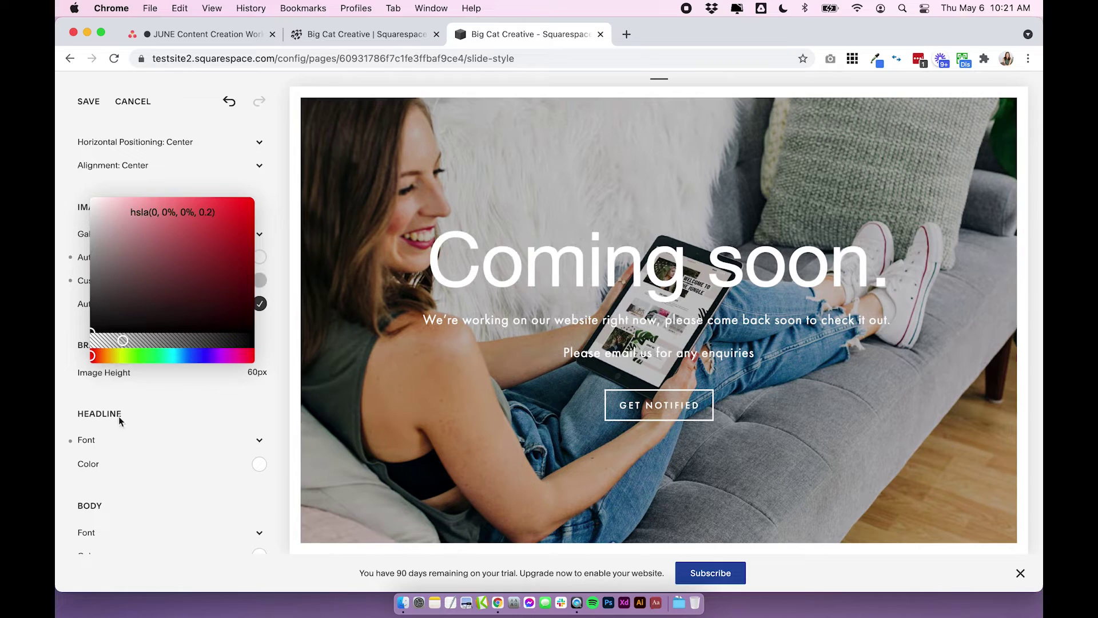
click(127, 342)
drag(130, 343, 165, 343)
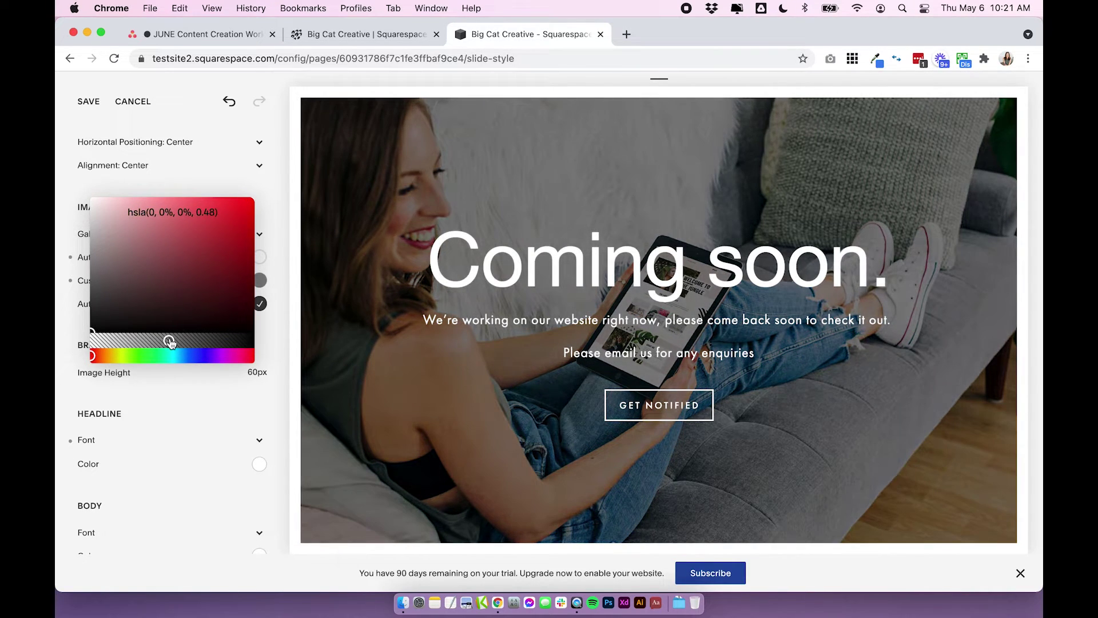
click(280, 268)
Save the cover page's style changes and return to its settings overview
scroll(192, 235, up, 3)
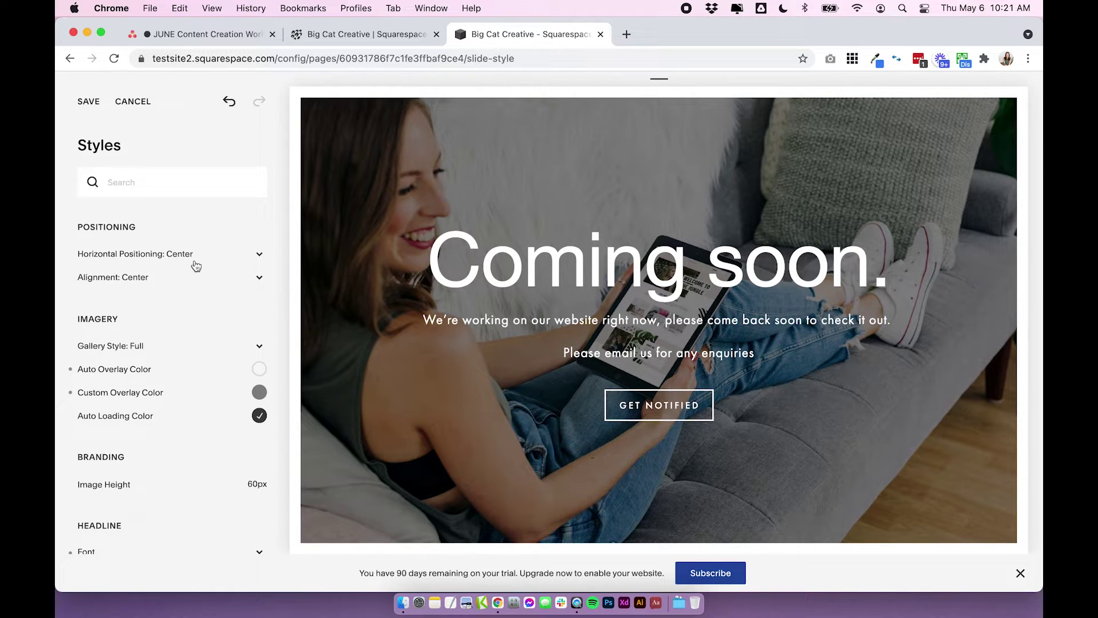
scroll(100, 350, down, 10)
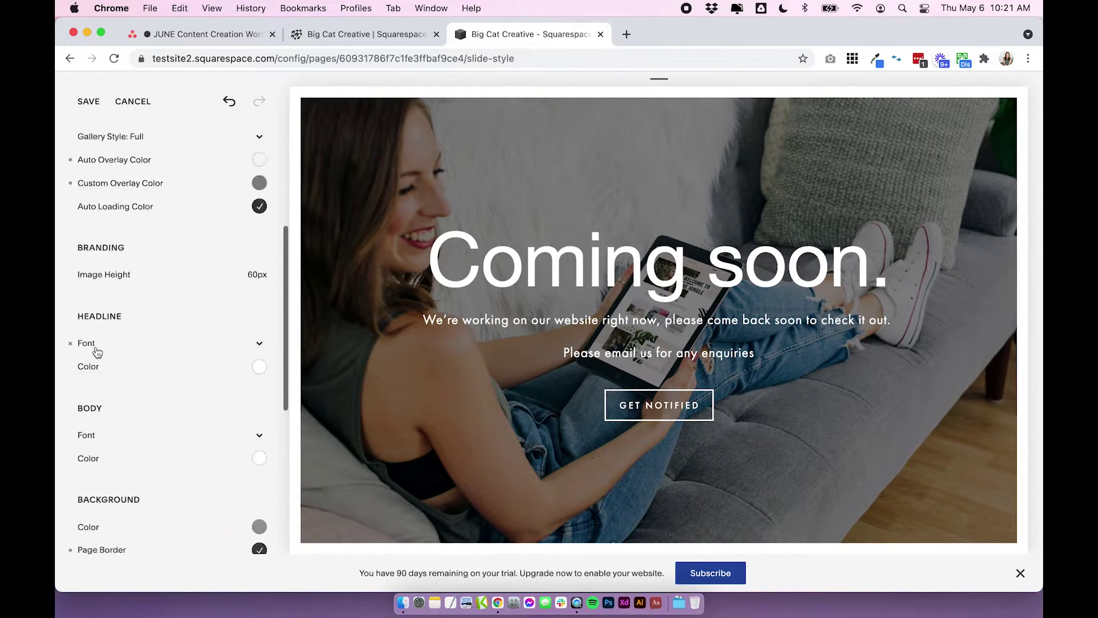
scroll(238, 358, up, 10)
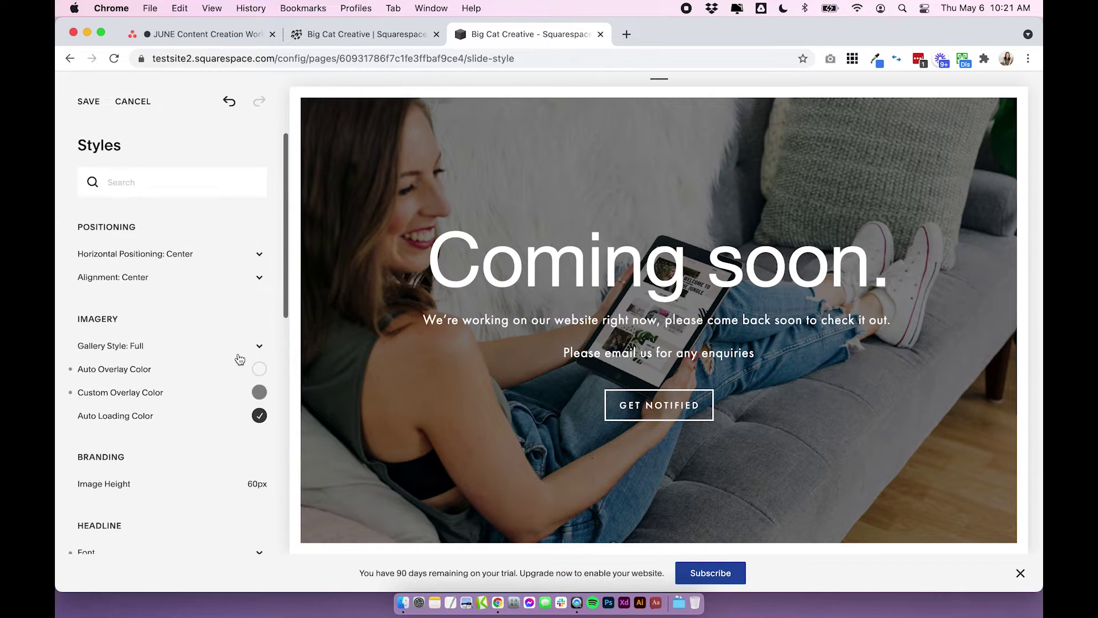
click(95, 105)
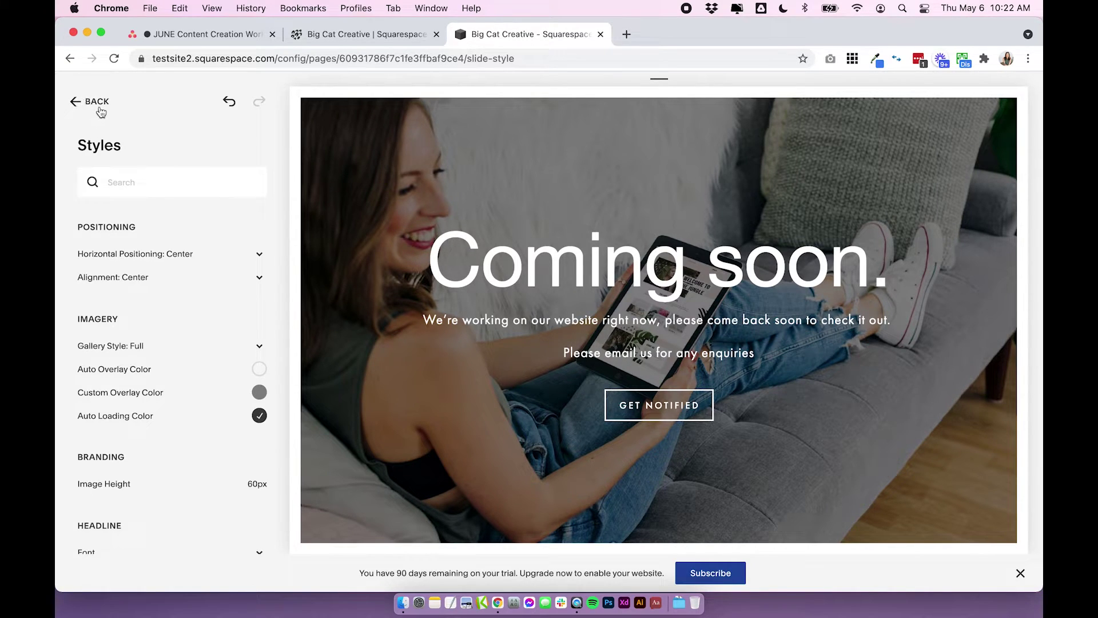
click(93, 103)
scroll(153, 264, down, 3)
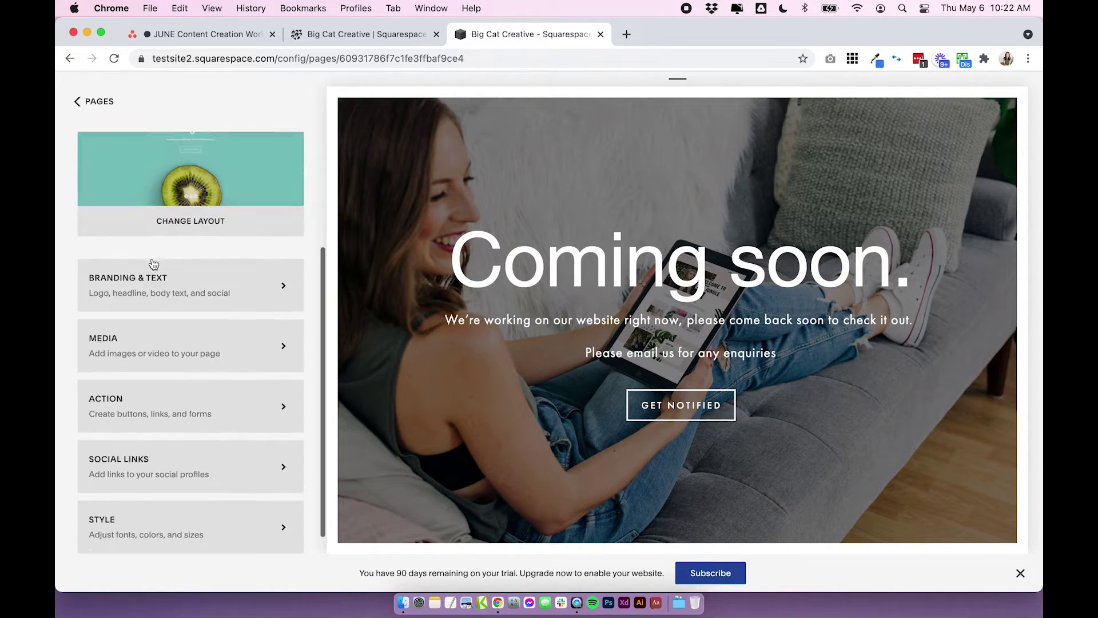
scroll(153, 264, down, 1)
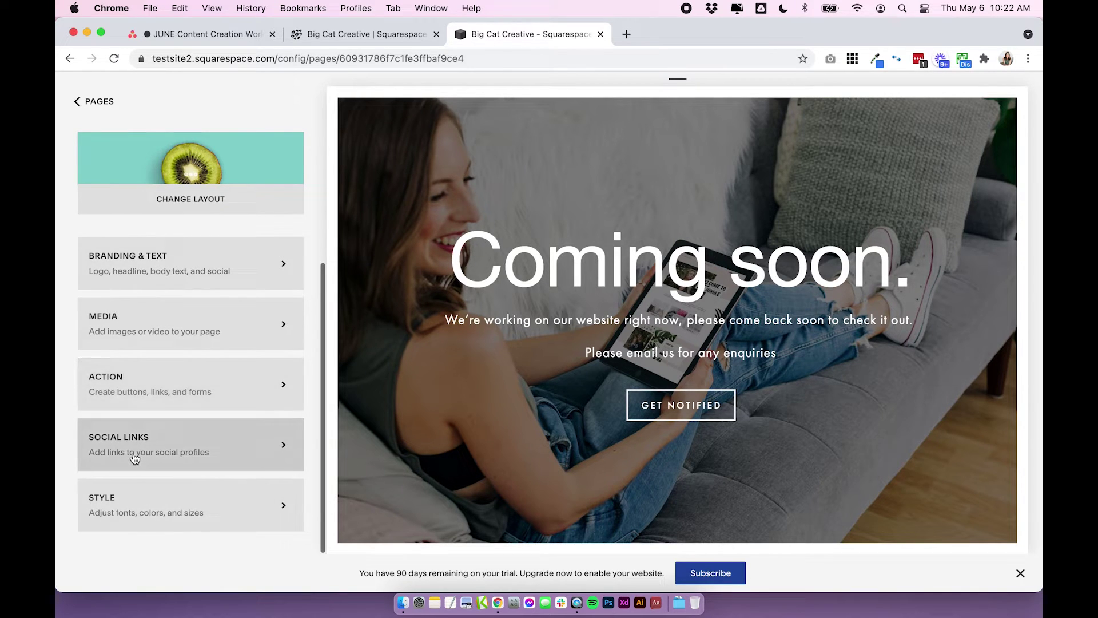
Open the cover page's action settings and add a second button labelled "Contact us"
click(166, 390)
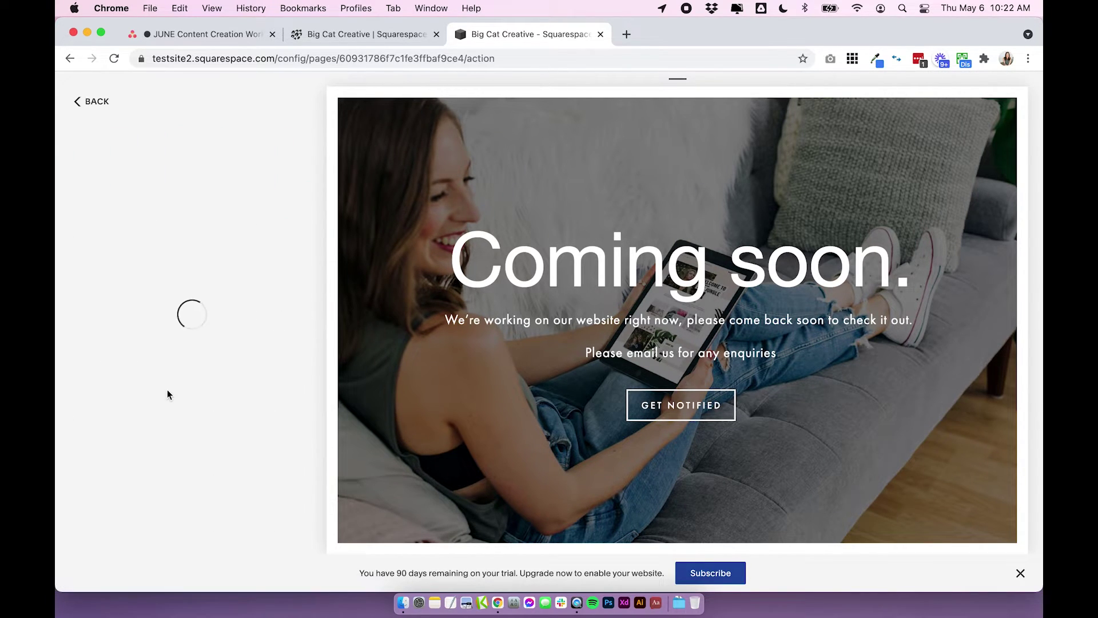
scroll(203, 237, down, 1)
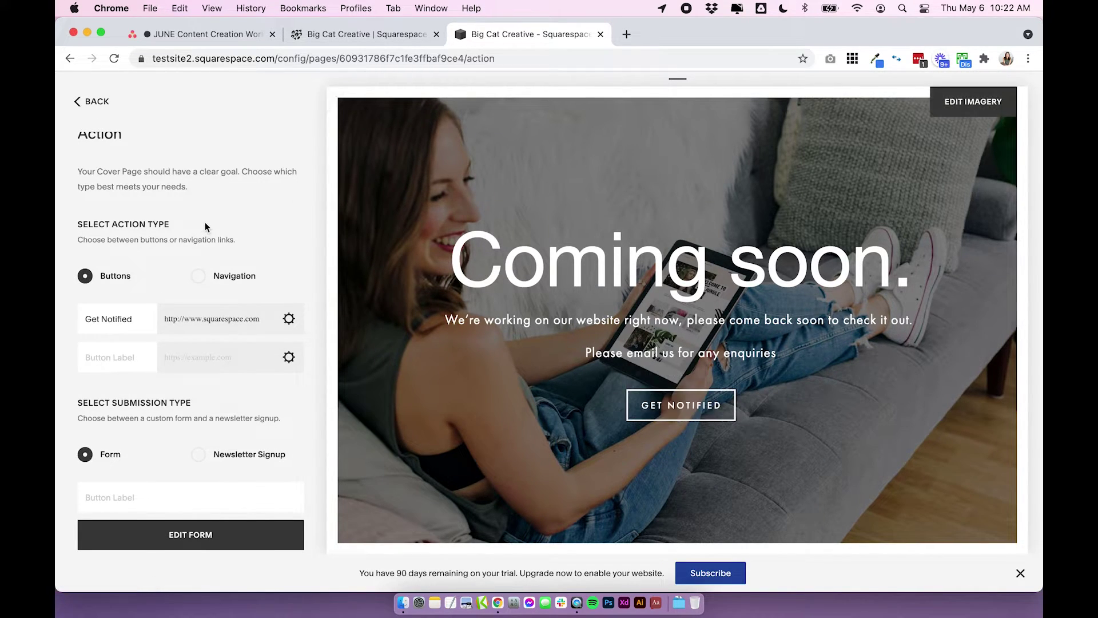
scroll(206, 226, down, 1)
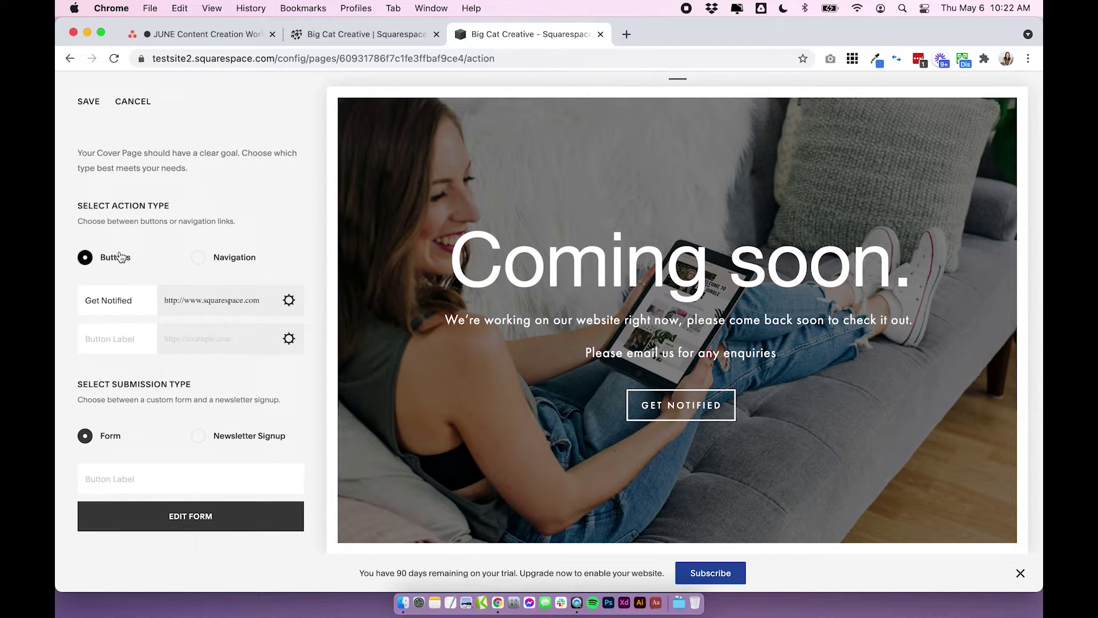
click(135, 339)
text(Contact us)
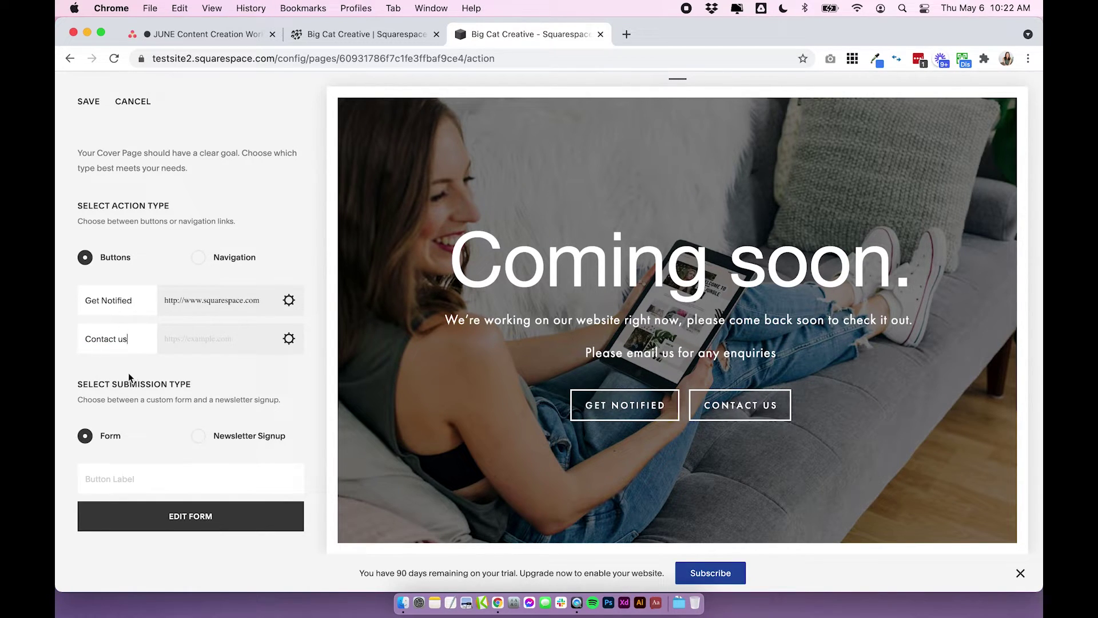
double_click(93, 338)
click(131, 338)
Switch the action type to Navigation and add links labelled "read the blog", "call us" and "about us"
click(198, 259)
click(123, 296)
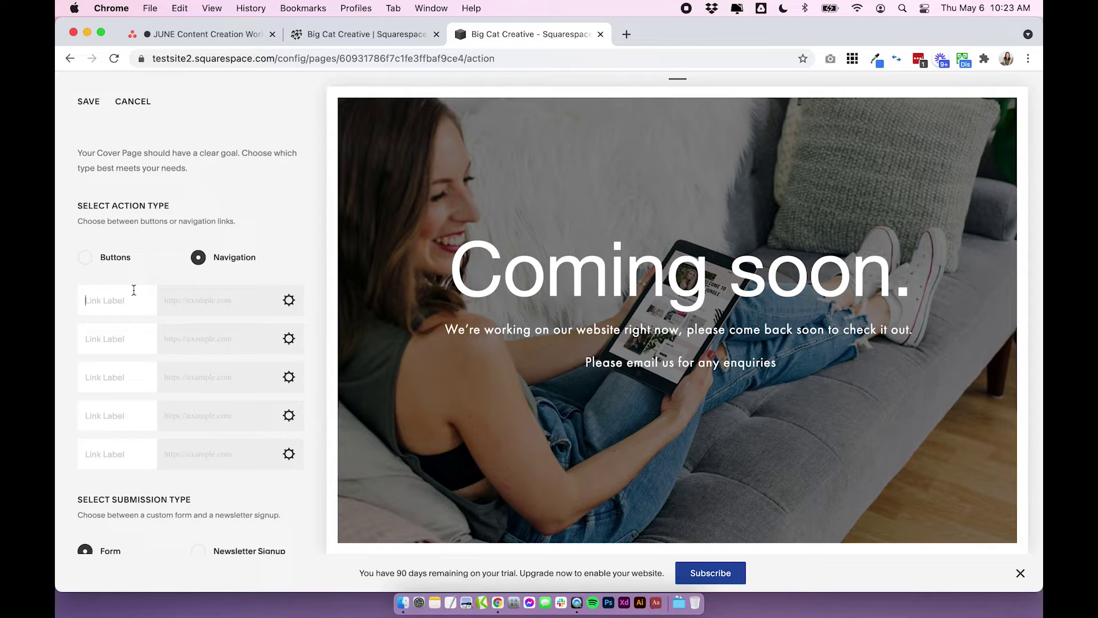
text(read the blog)
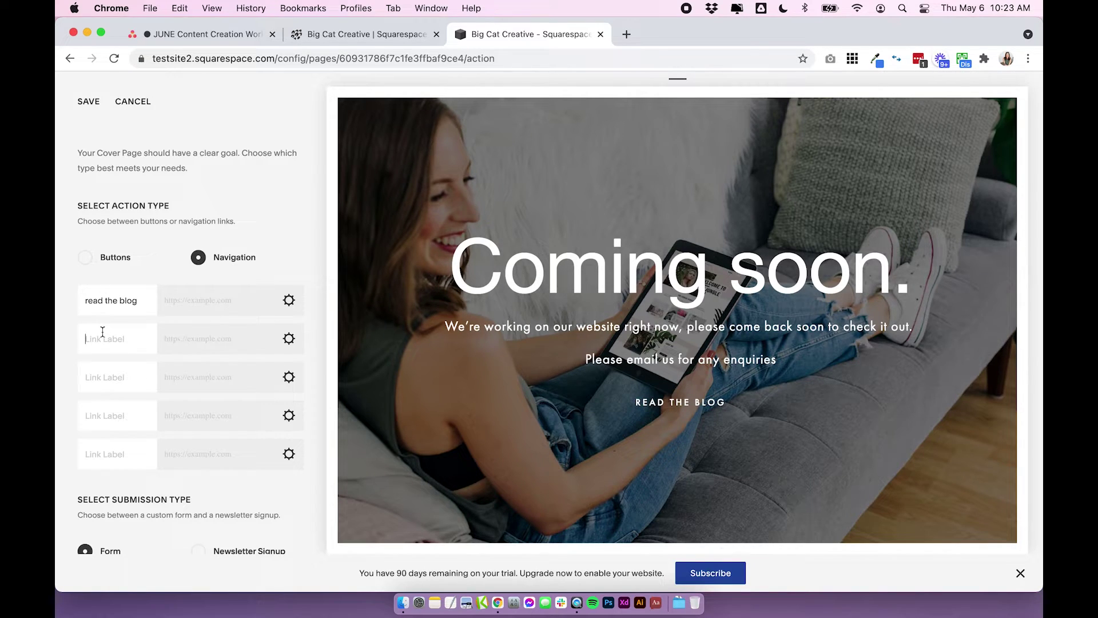
text(call us)
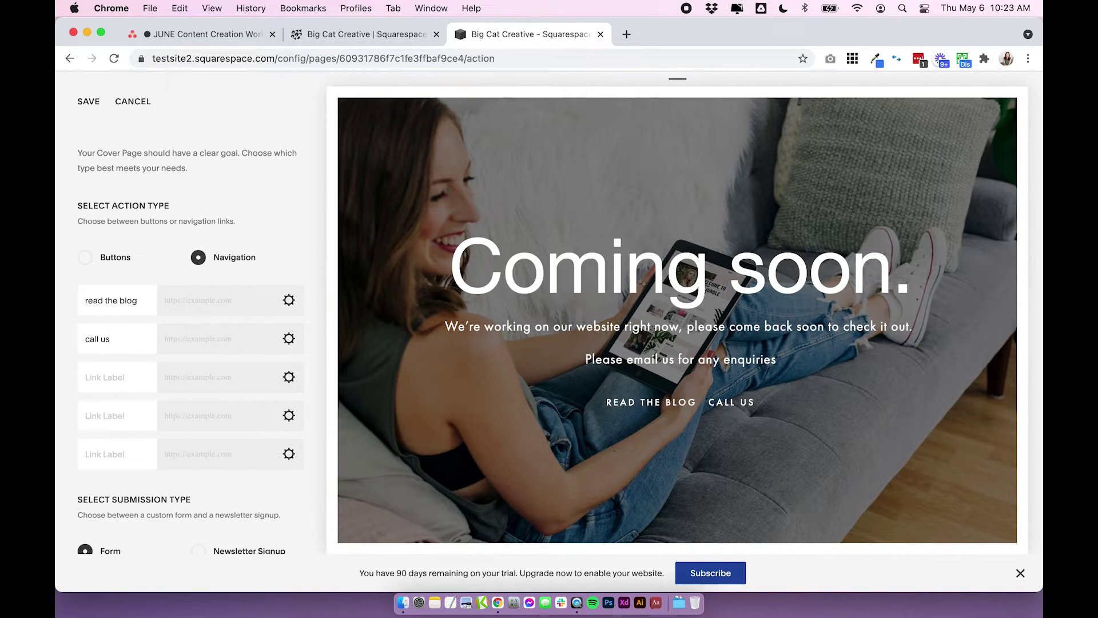
text(about us)
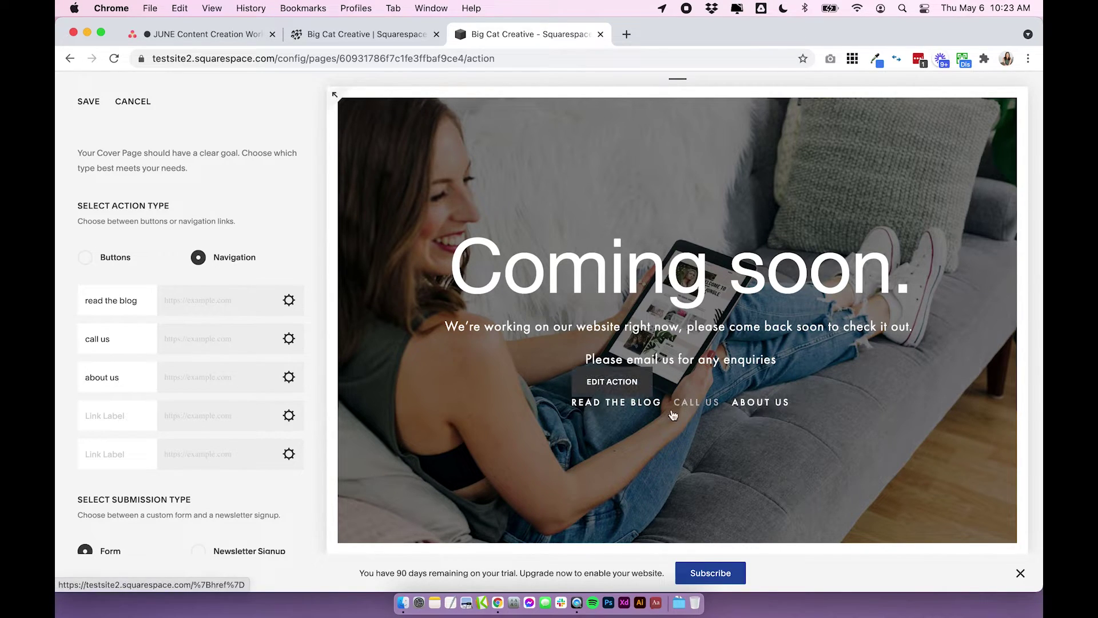
View the link types available for the "read the blog" navigation link, leaving its address empty
scroll(142, 333, down, 1)
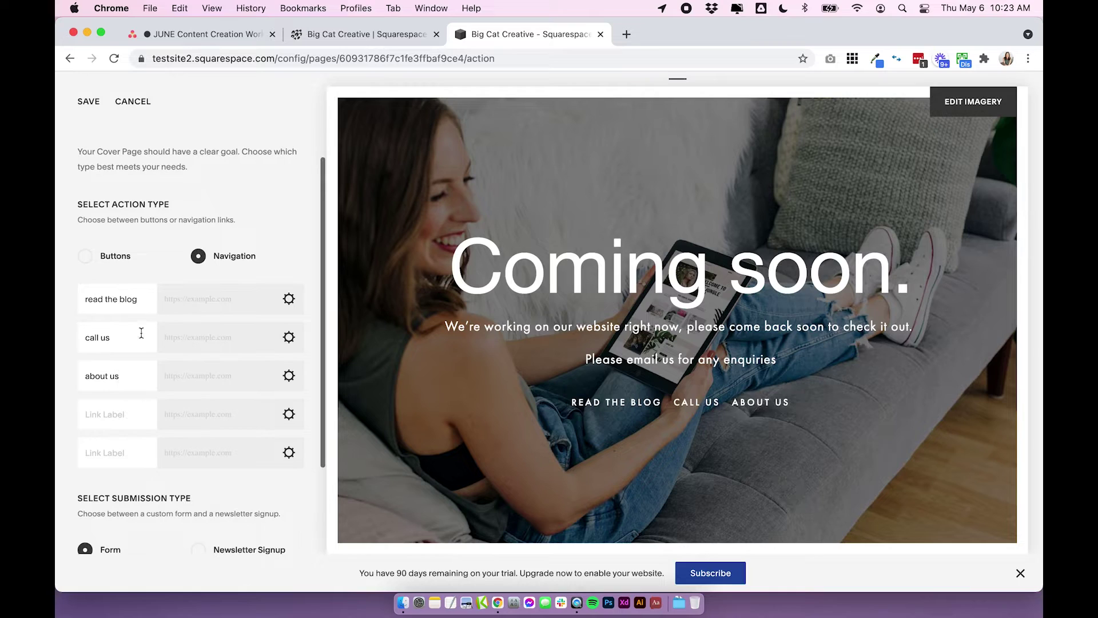
scroll(122, 400, up, 1)
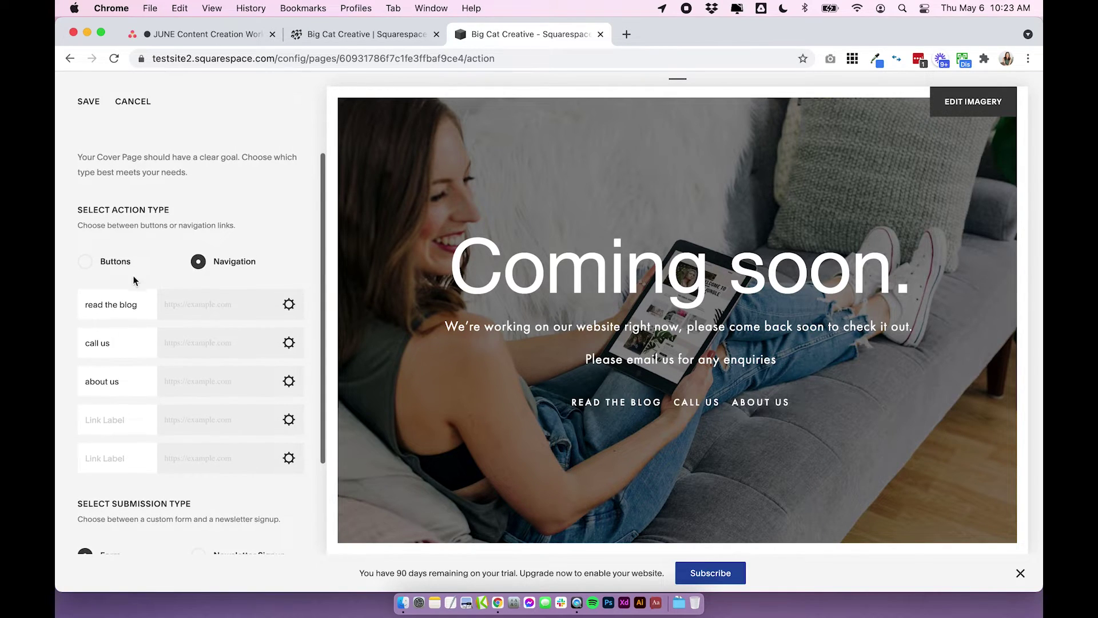
click(290, 307)
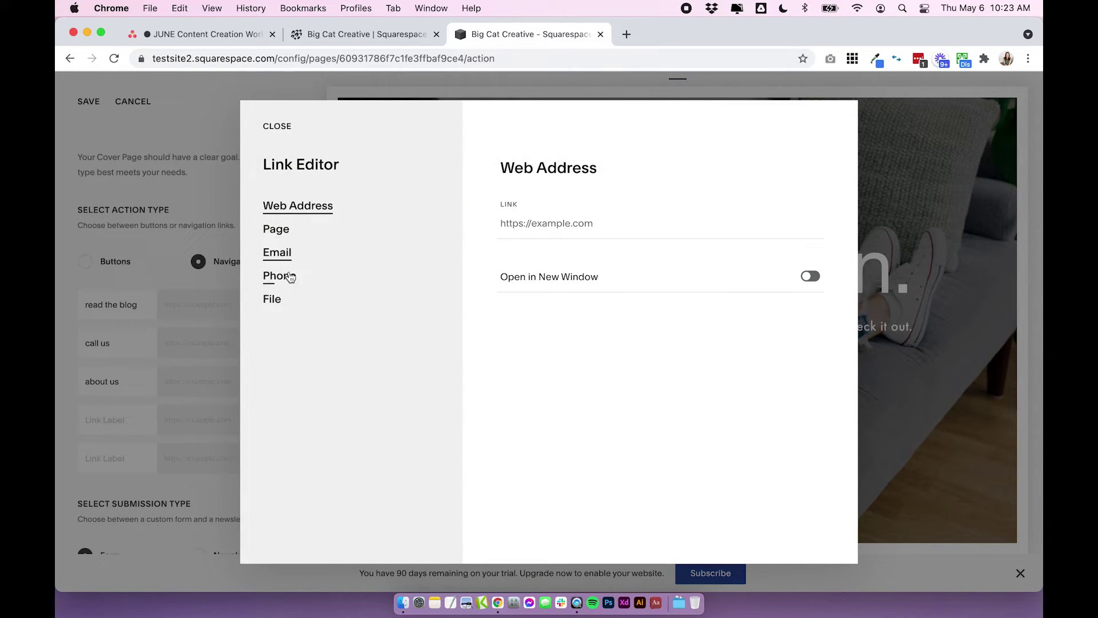
click(291, 125)
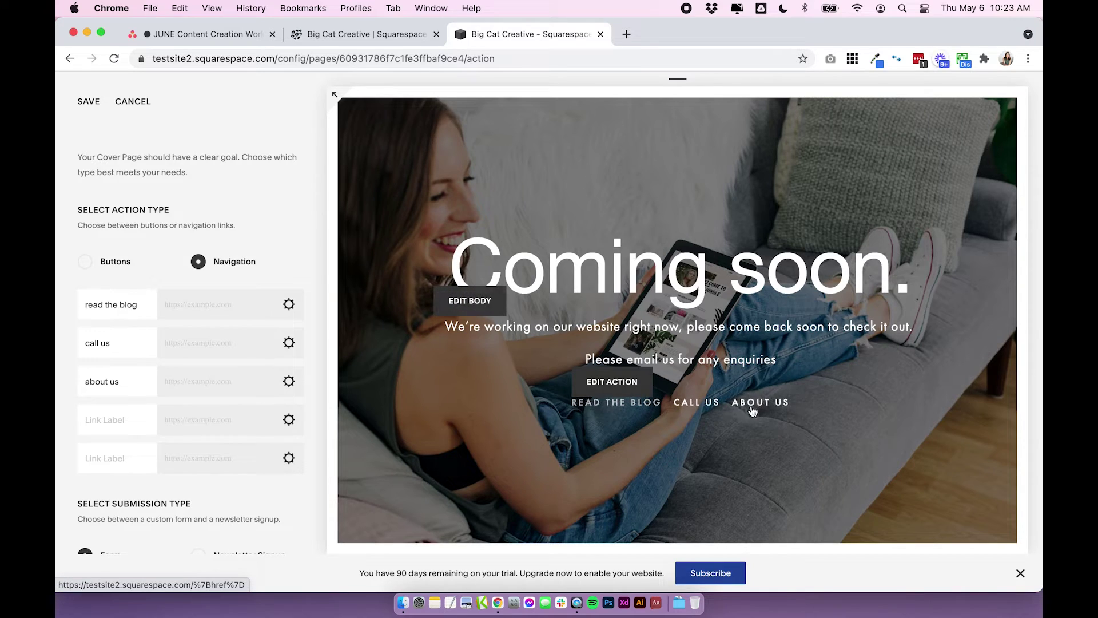
Set the submission form's button label to "Contact us here"
scroll(300, 246, down, 3)
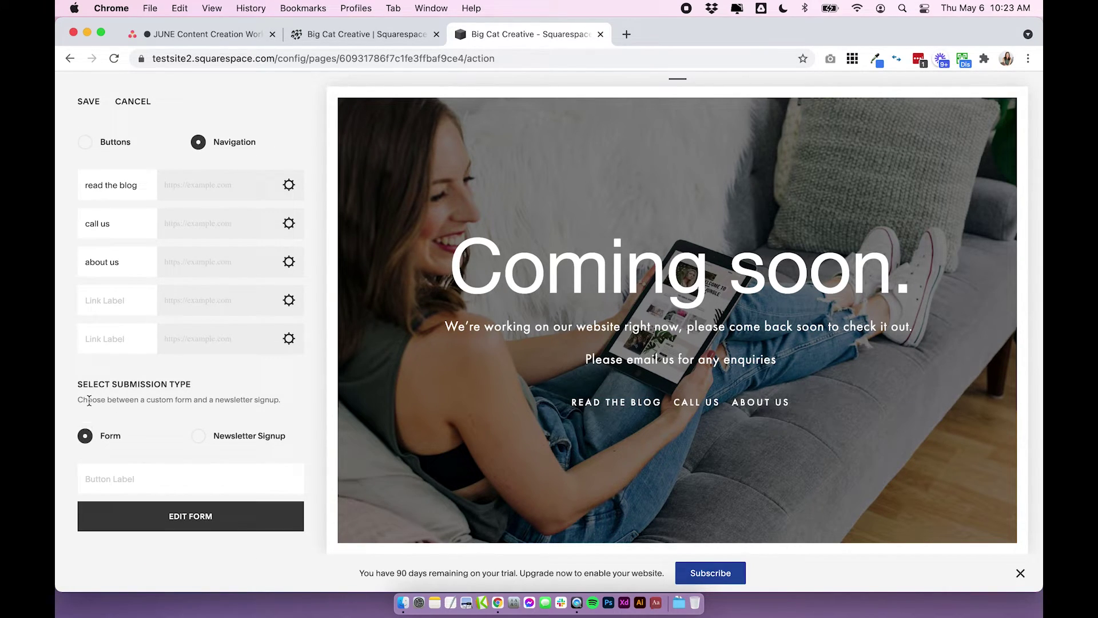
drag(80, 400, 198, 403)
click(197, 403)
text(Contact us here)
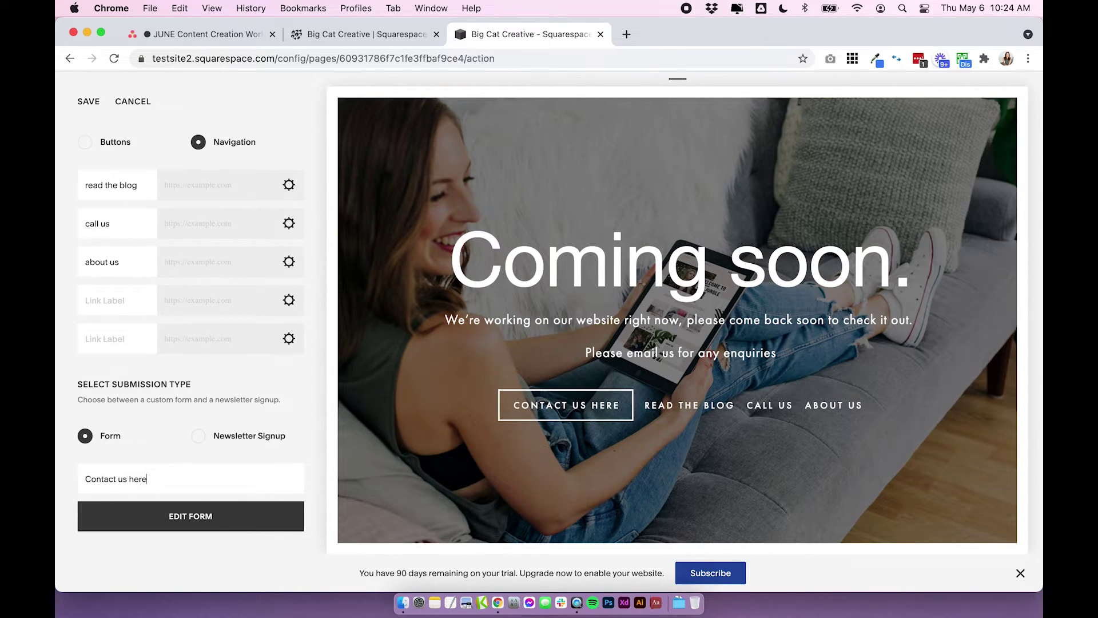
scroll(147, 474, up, 1)
scroll(103, 467, down, 1)
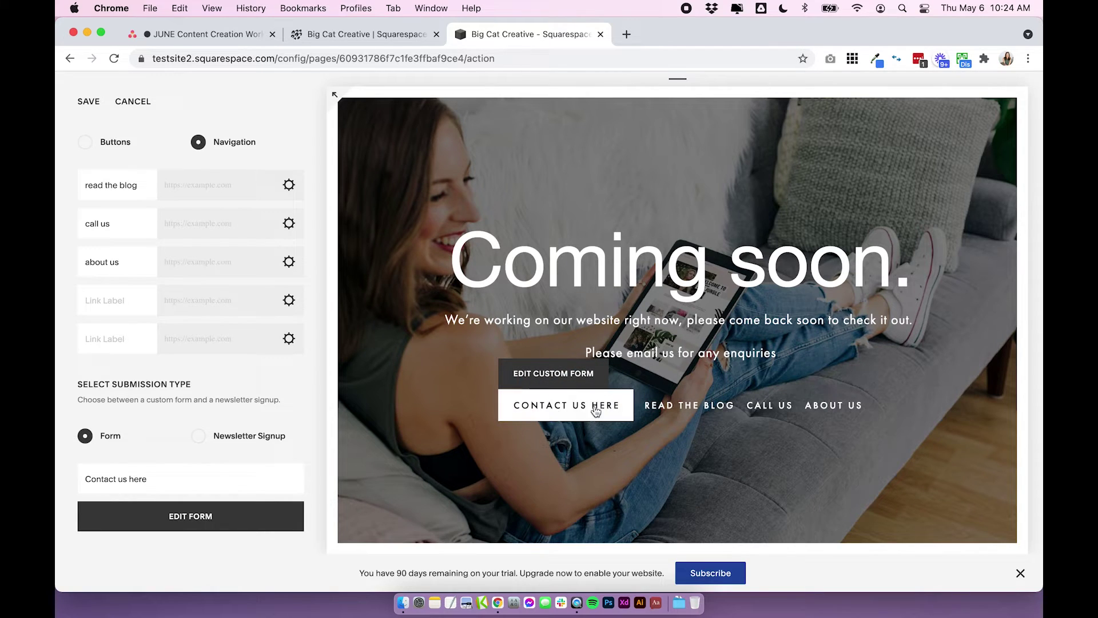
Open the submission form for editing and rename it "Coming Soon Form"
click(181, 520)
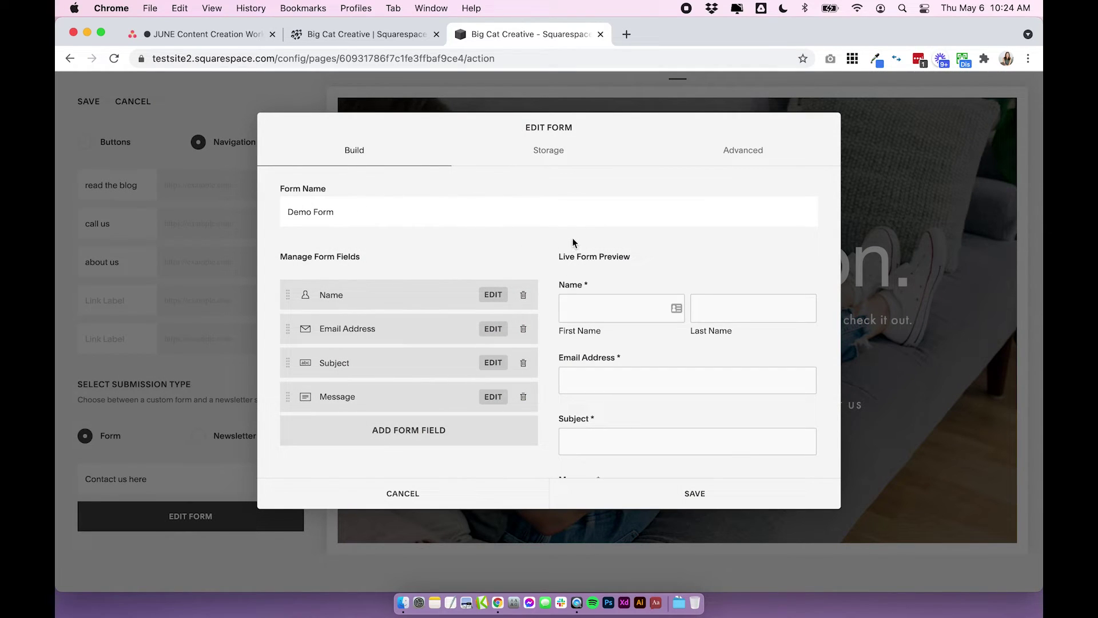
scroll(724, 332, down, 5)
scroll(674, 361, up, 5)
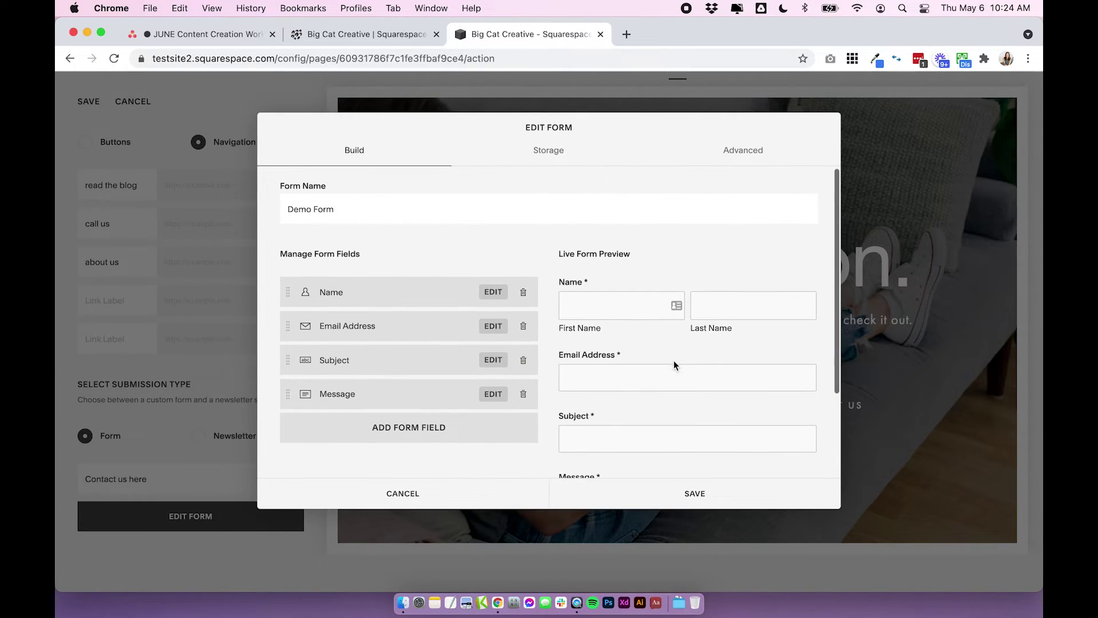
triple_click(309, 208)
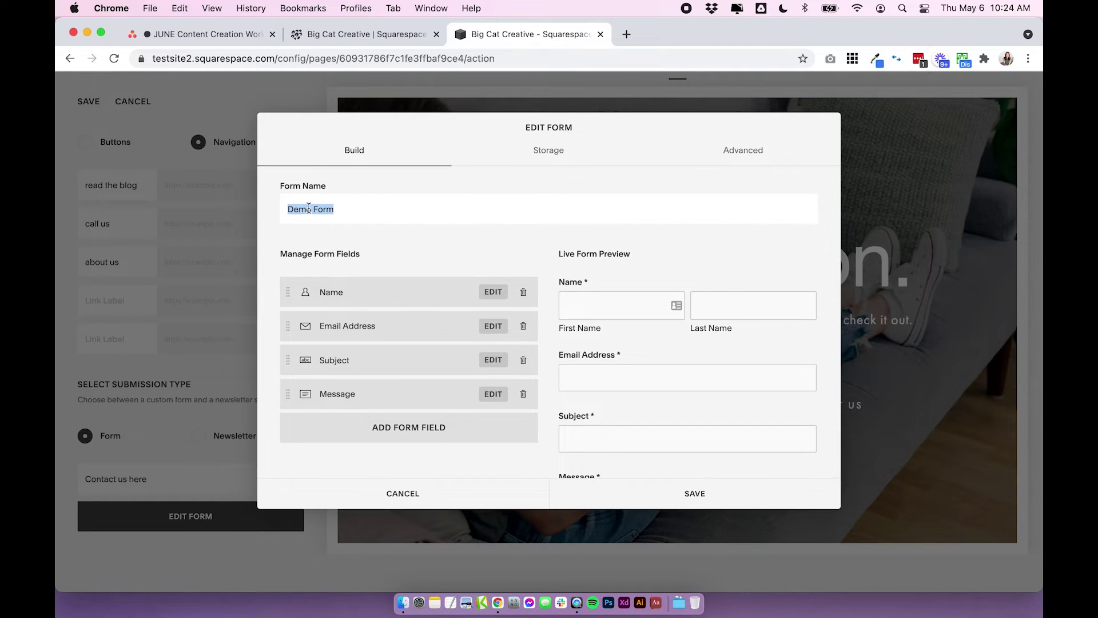
text(Coming Soon)
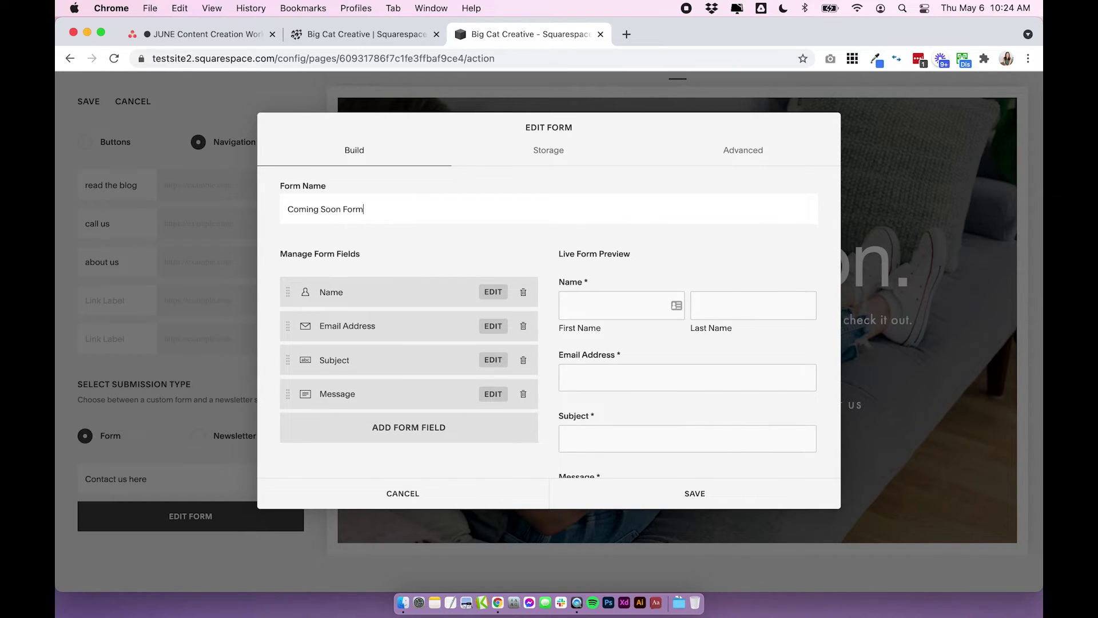
Examine the settings of the form's Name and Email Address fields and the field types that can be added
scroll(451, 337, down, 1)
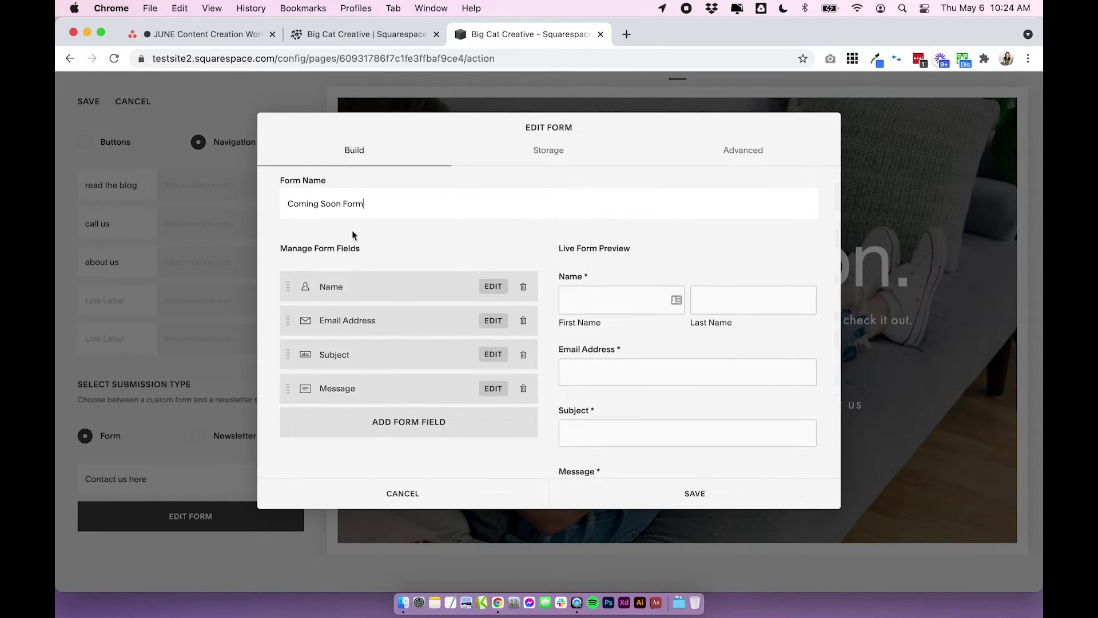
click(401, 286)
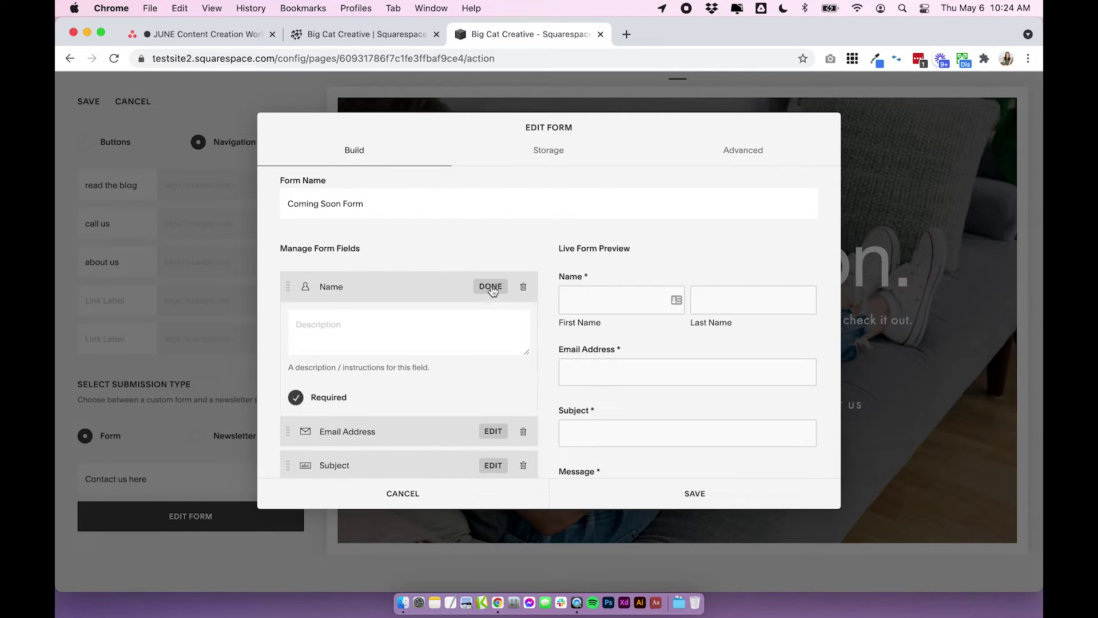
click(491, 286)
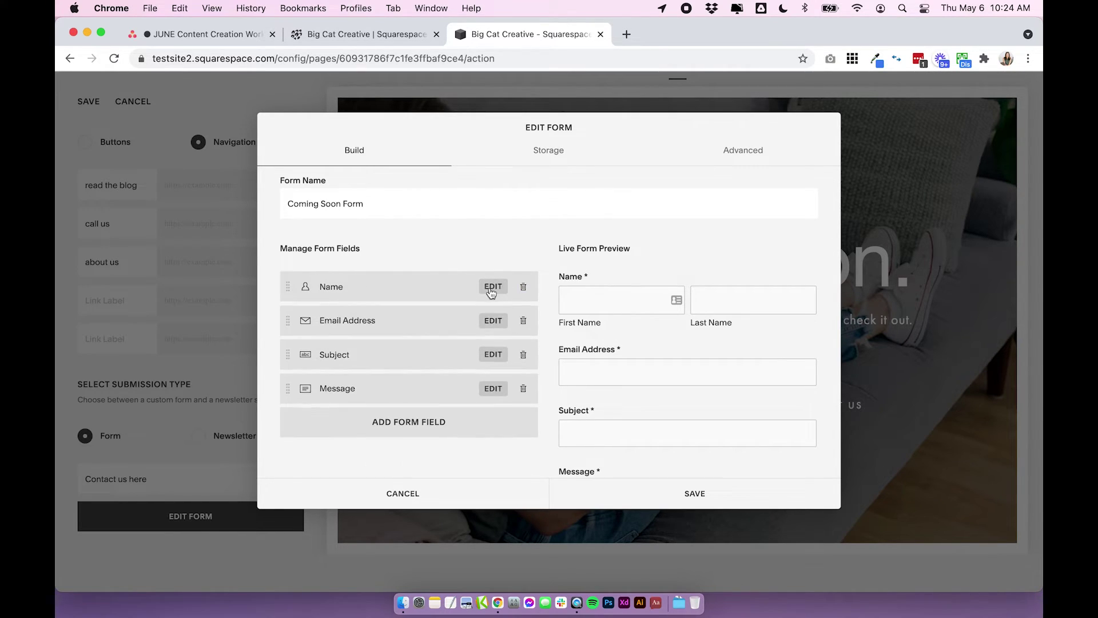
click(491, 319)
click(491, 321)
scroll(490, 329, down, 1)
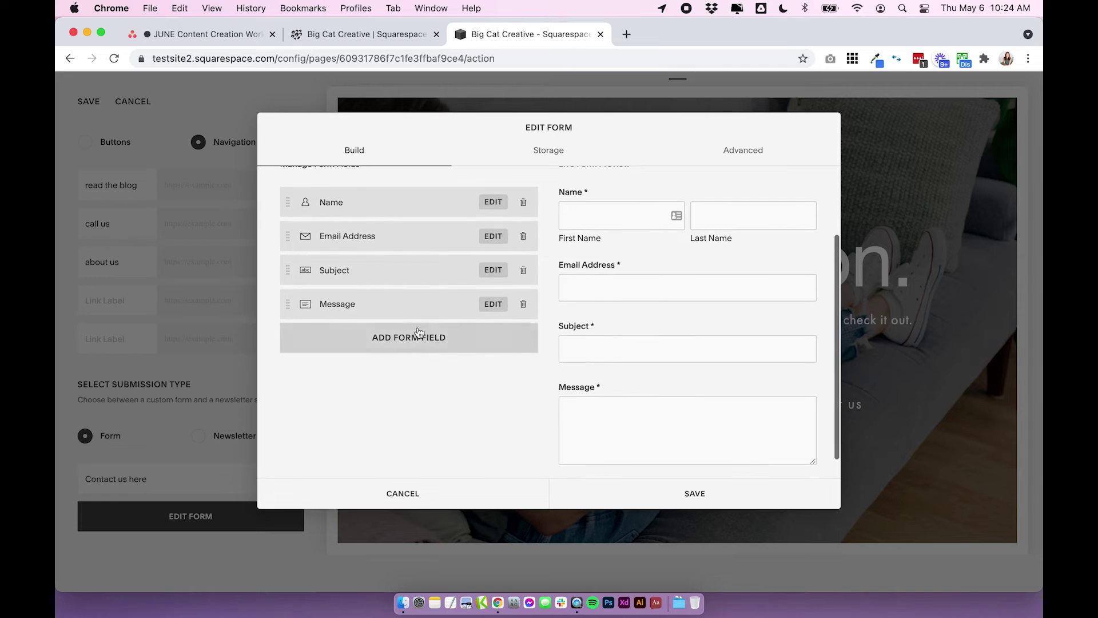
click(392, 341)
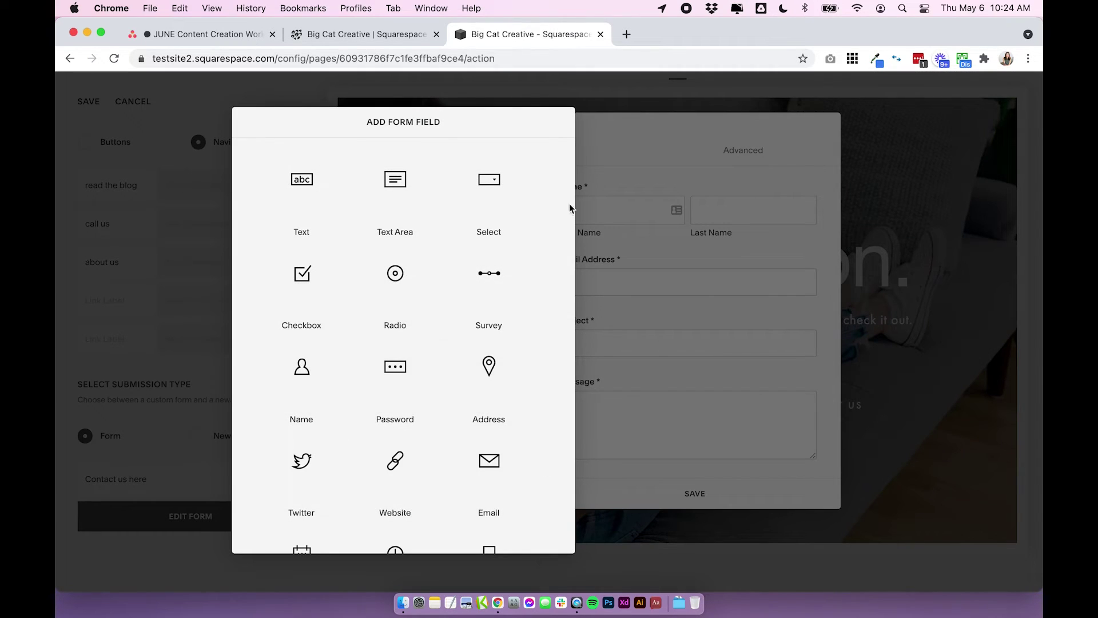
click(626, 143)
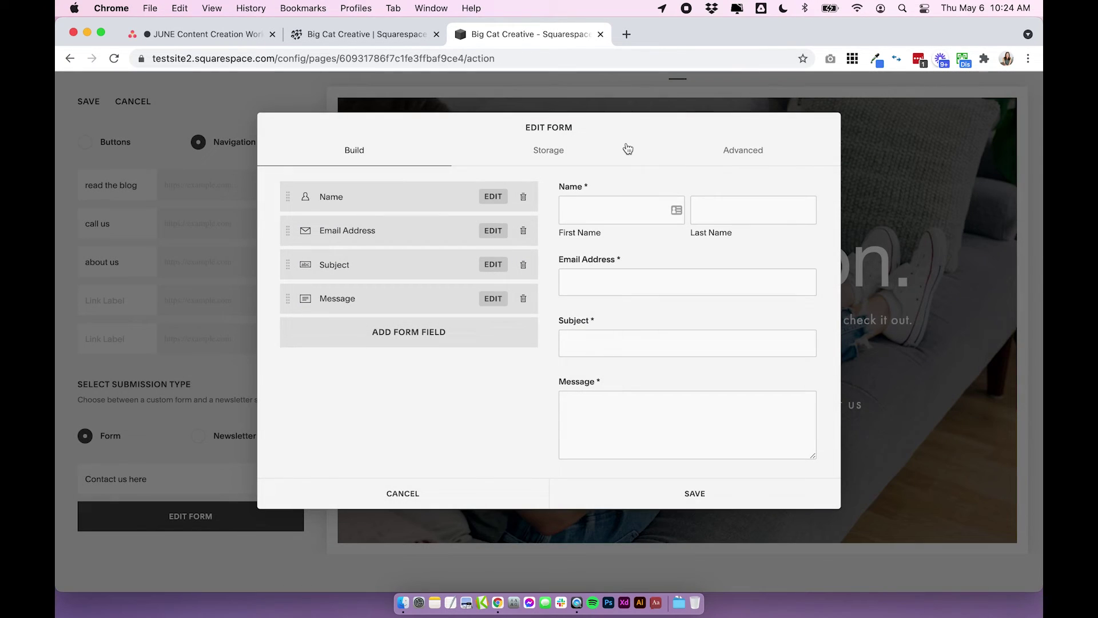
Review the form's storage options: email address, Google Drive, Mailchimp and Zapier
click(557, 151)
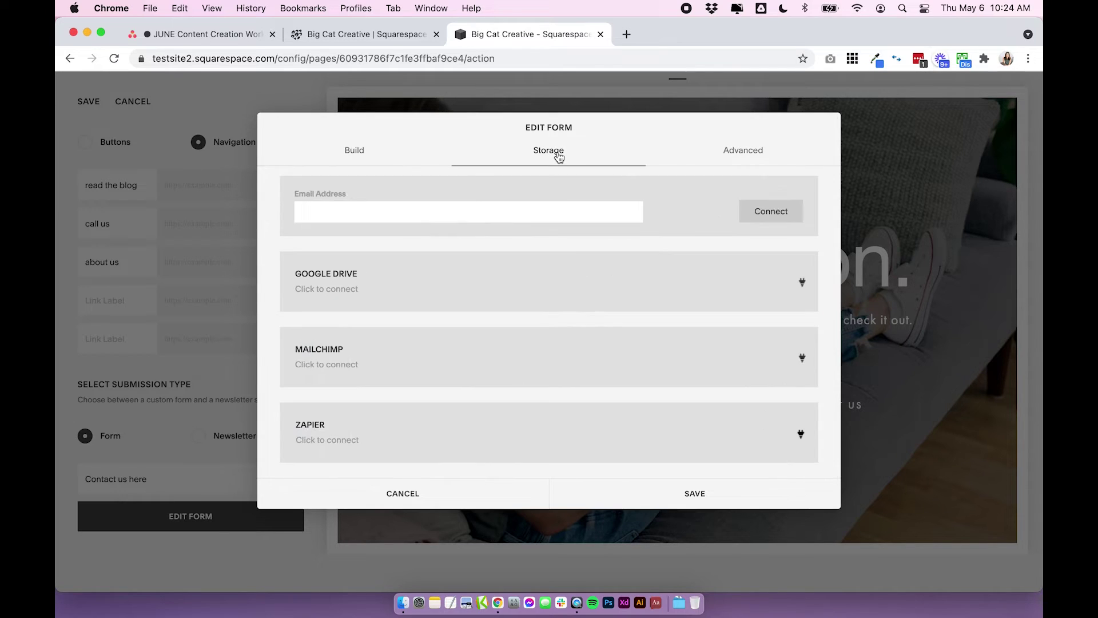
click(425, 216)
click(364, 184)
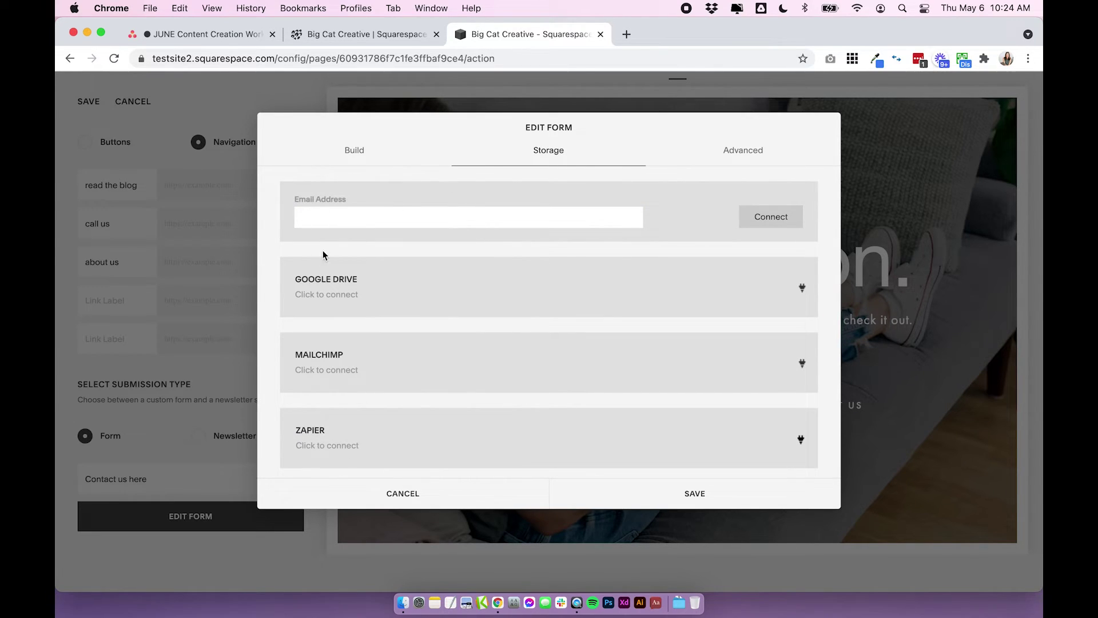
scroll(329, 215, down, 1)
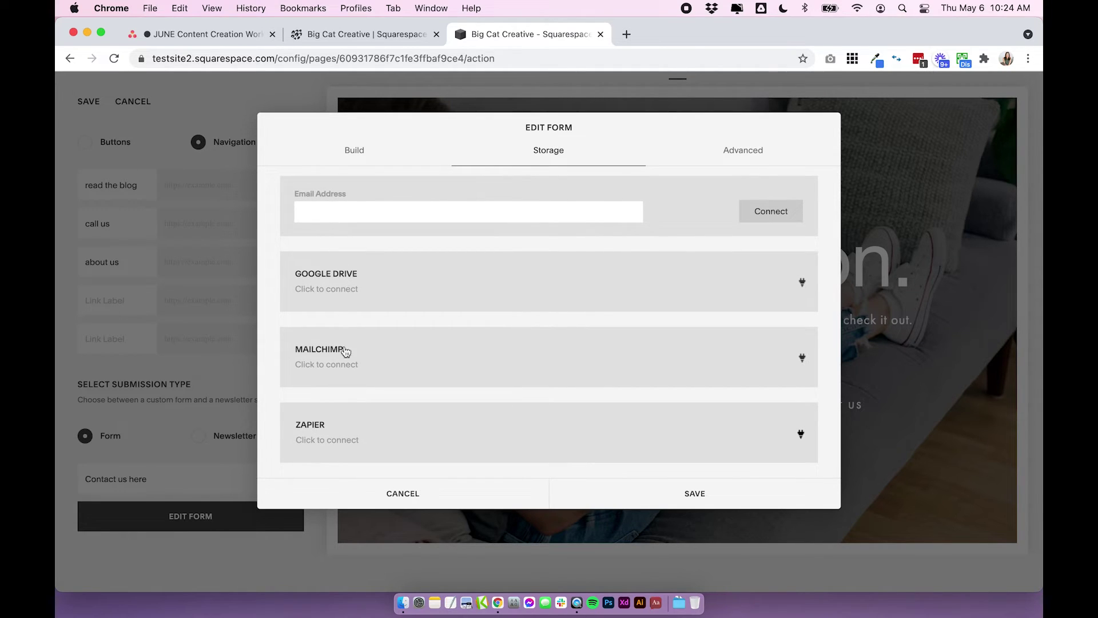
scroll(345, 358, down, 1)
scroll(342, 429, up, 1)
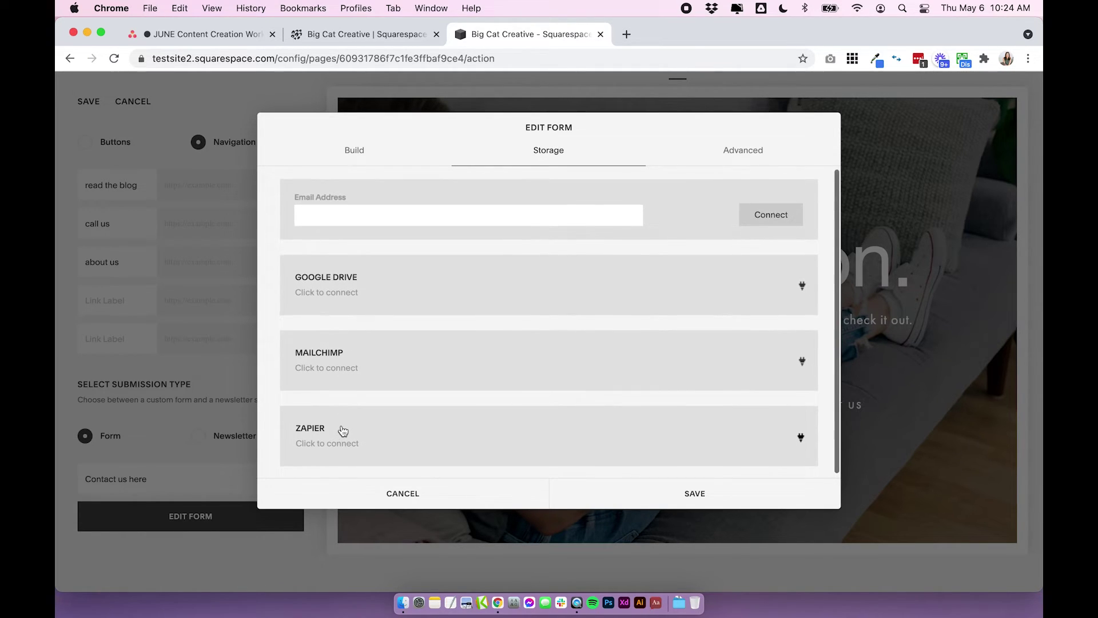
Review the form's advanced settings, including the submit button label, disclaimer, post-submit redirect and post-submit message
click(757, 151)
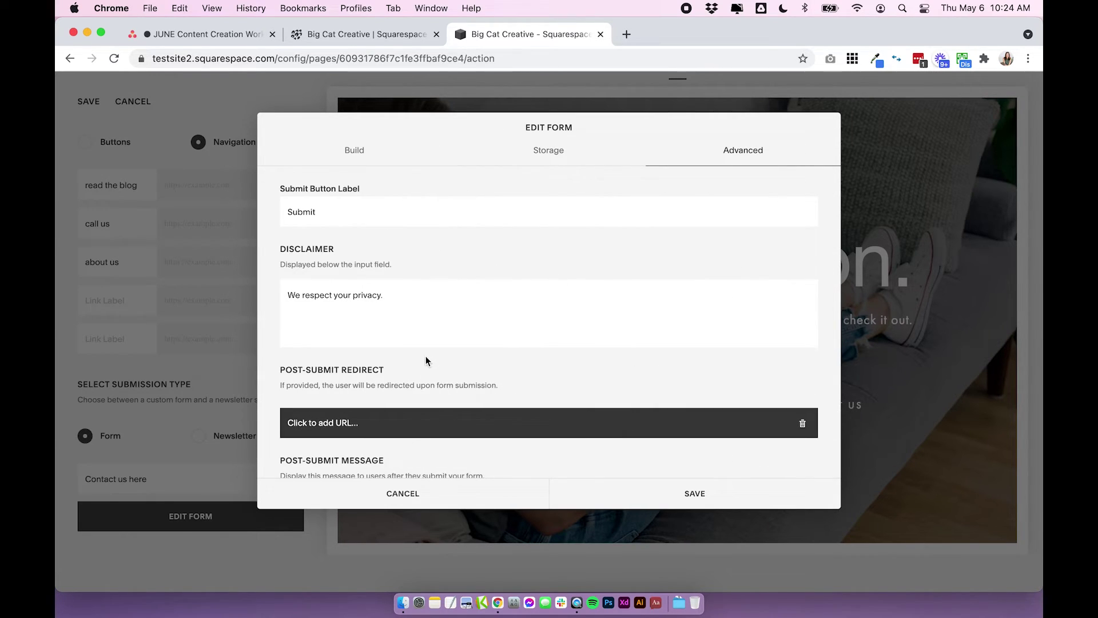
click(312, 289)
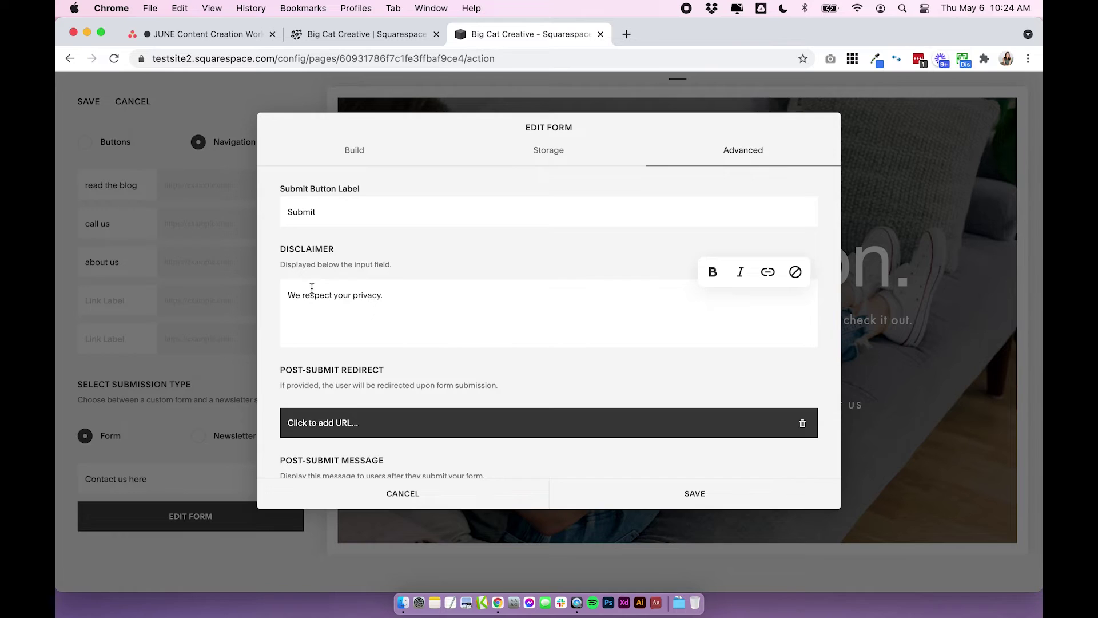
scroll(312, 288, down, 3)
click(373, 411)
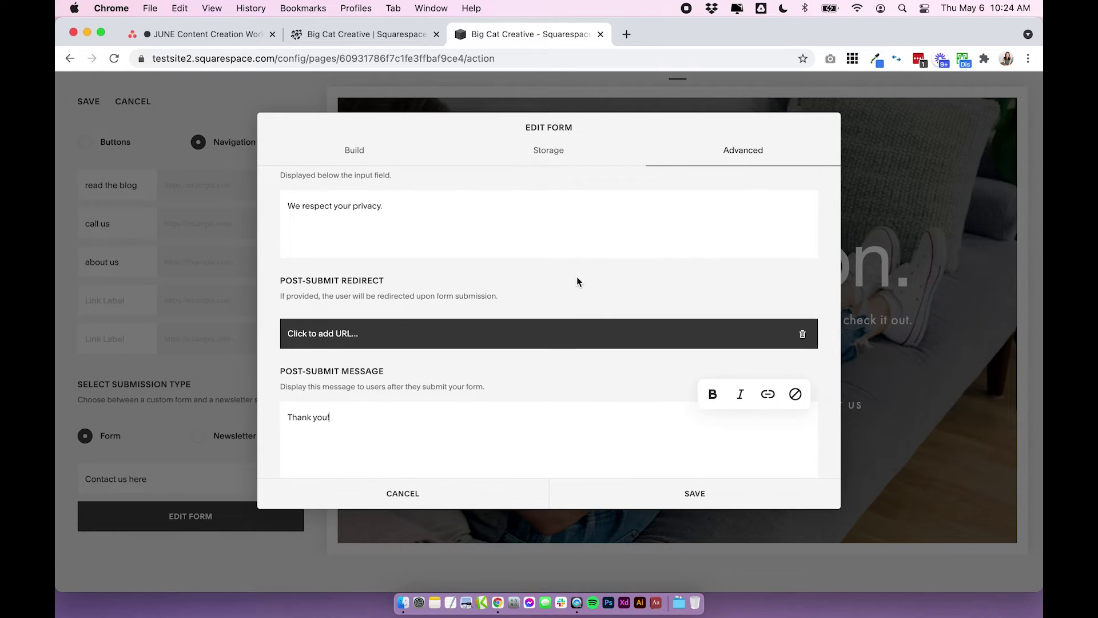
scroll(577, 277, down, 5)
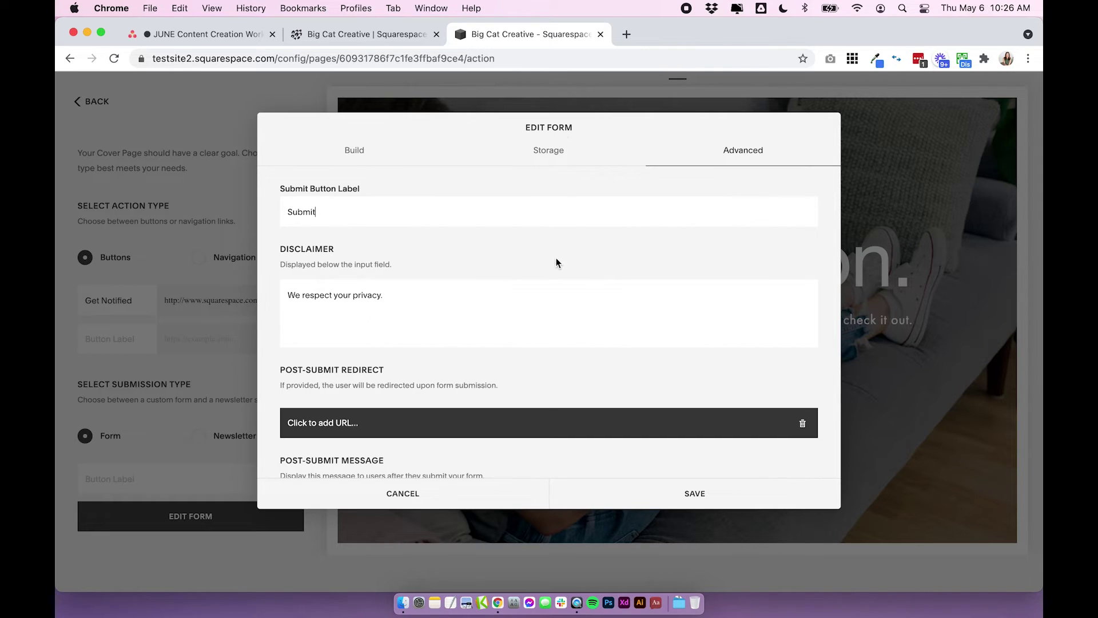
Connect the business's email address as the form's storage option and save the form
click(698, 492)
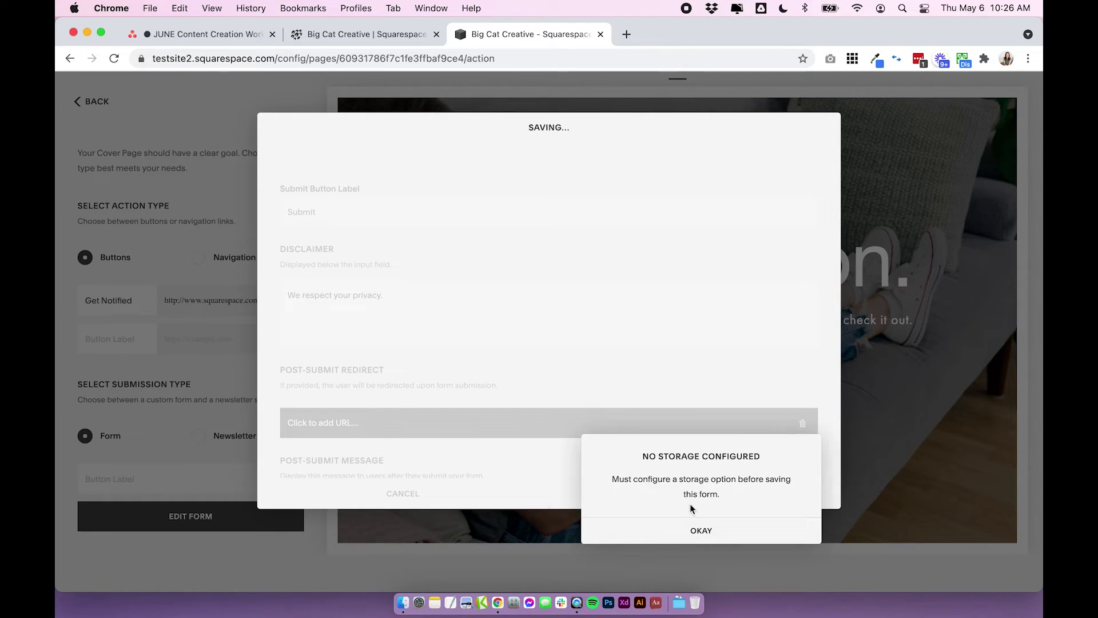
click(666, 531)
click(553, 155)
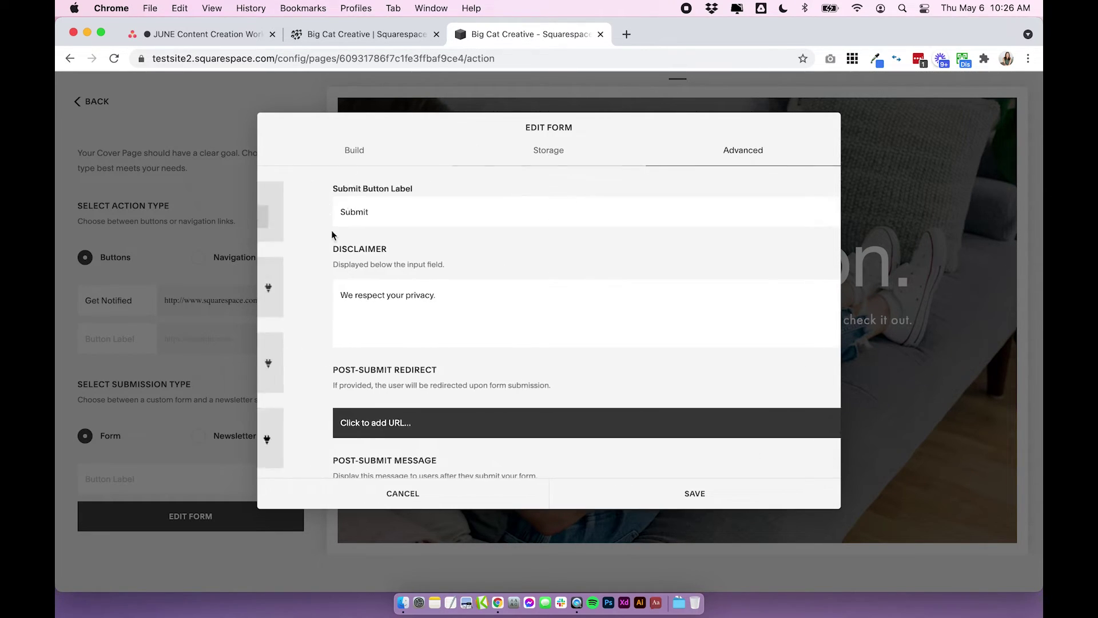
click(335, 216)
text(he)
click(343, 246)
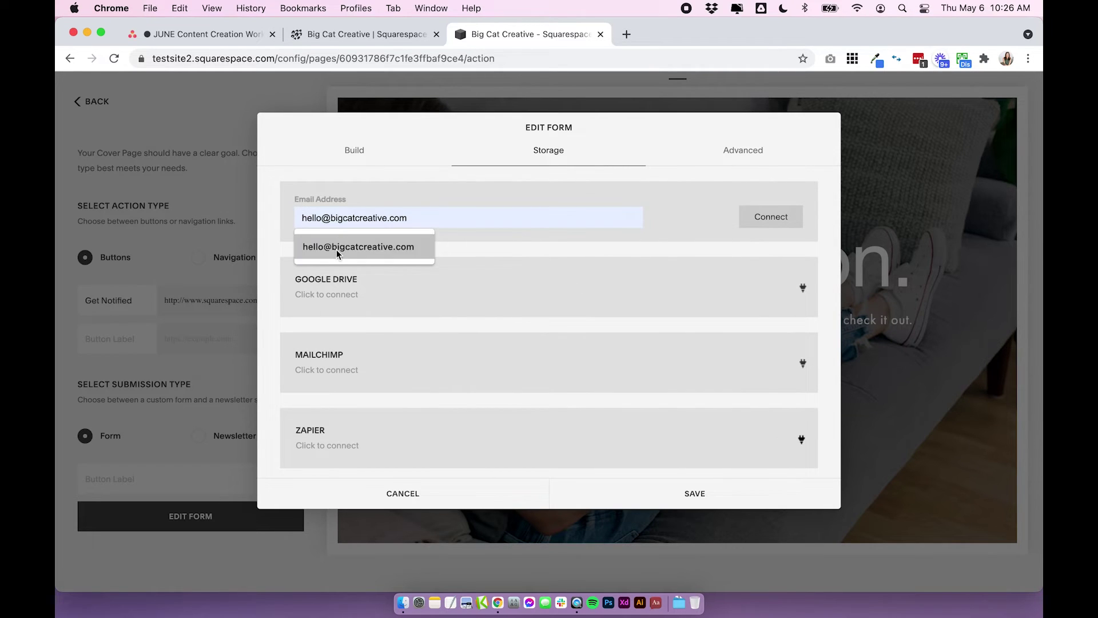
click(766, 217)
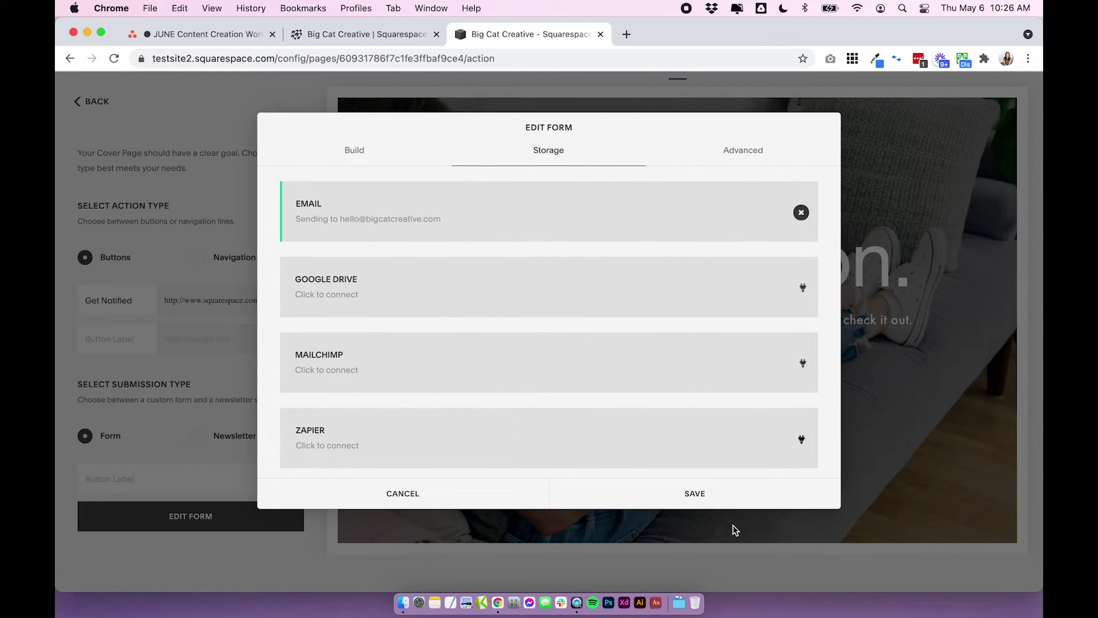
click(715, 487)
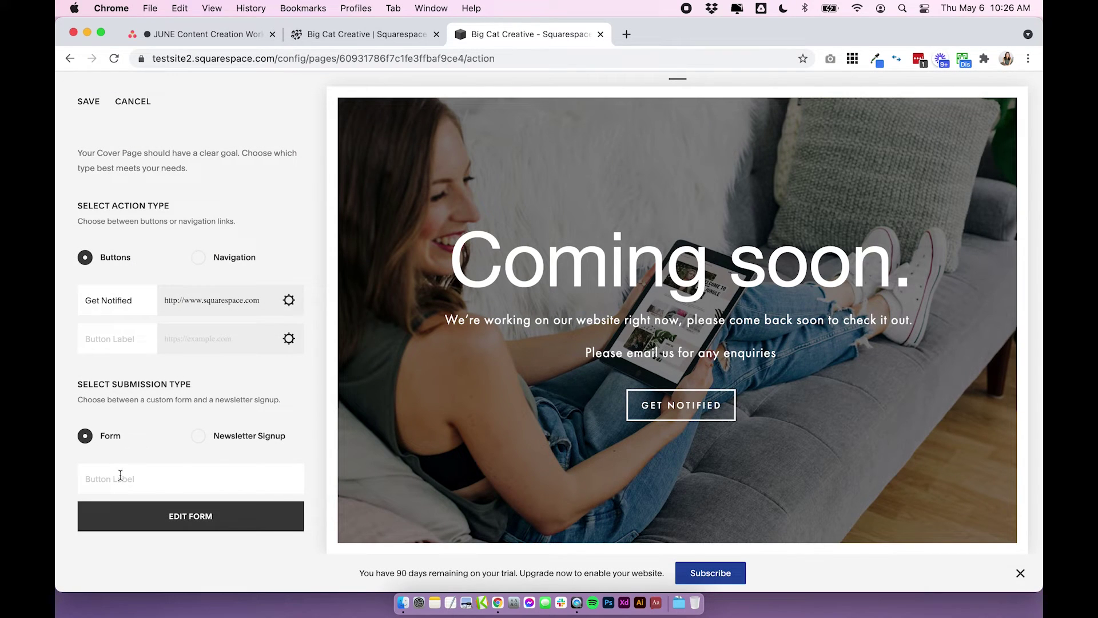
Label the form button "Contact Us" and preview the contact form it opens on the cover page
click(120, 476)
text(Contact Us)
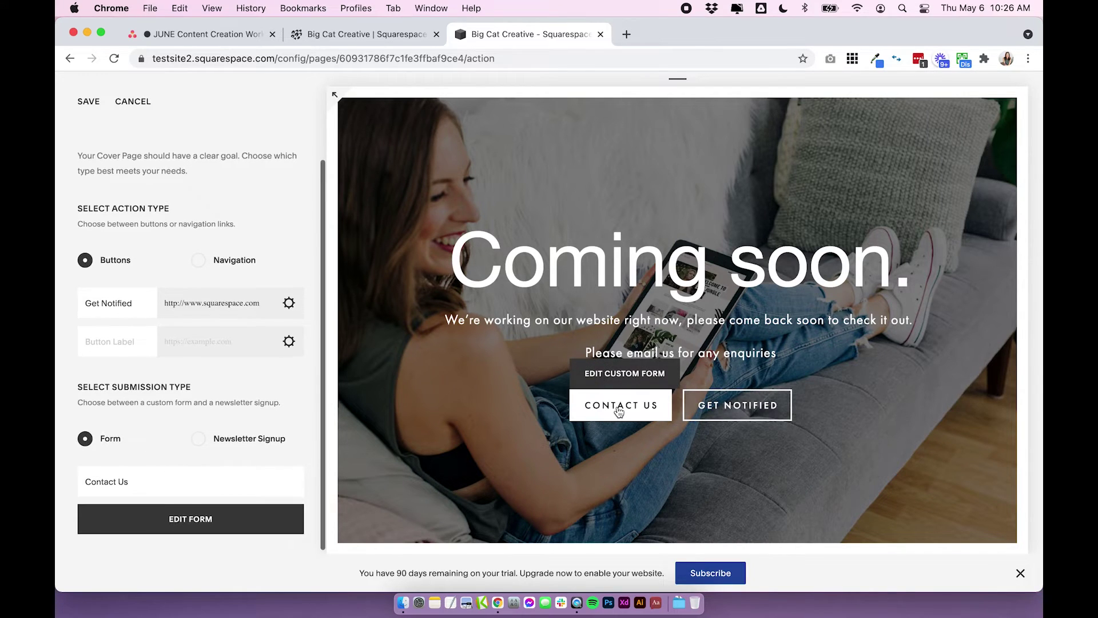
click(618, 407)
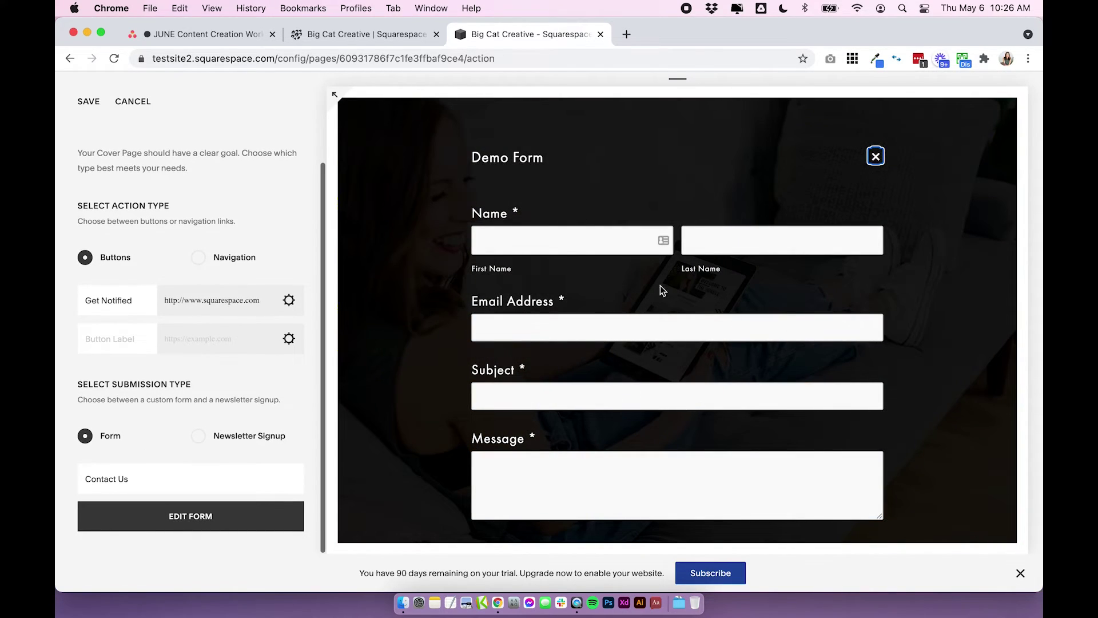
scroll(678, 308, down, 3)
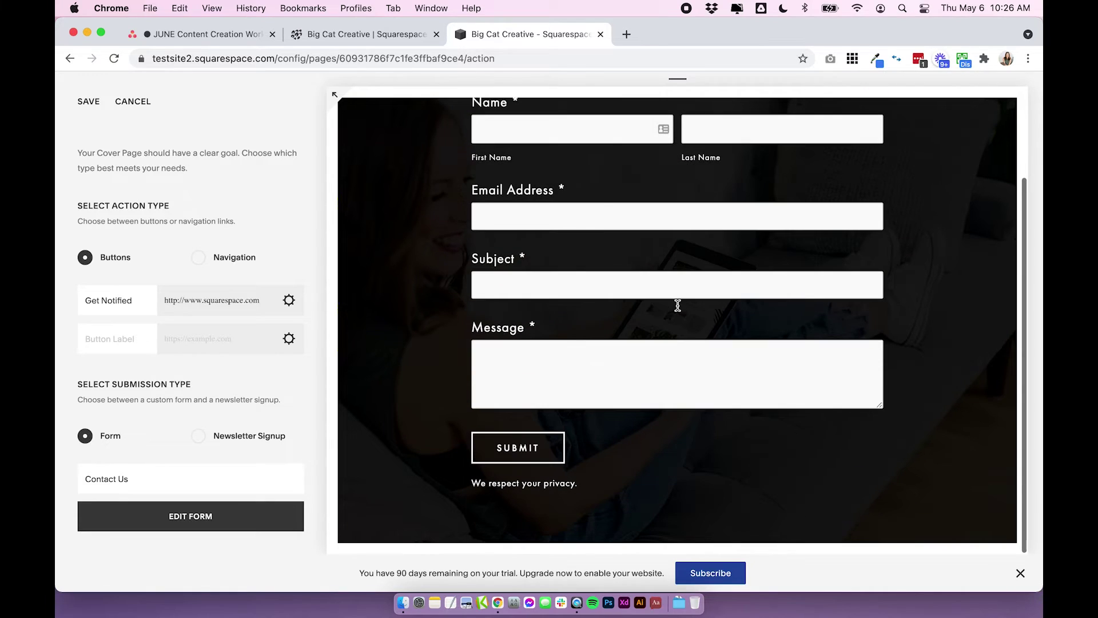
scroll(651, 374, up, 3)
scroll(755, 263, down, 3)
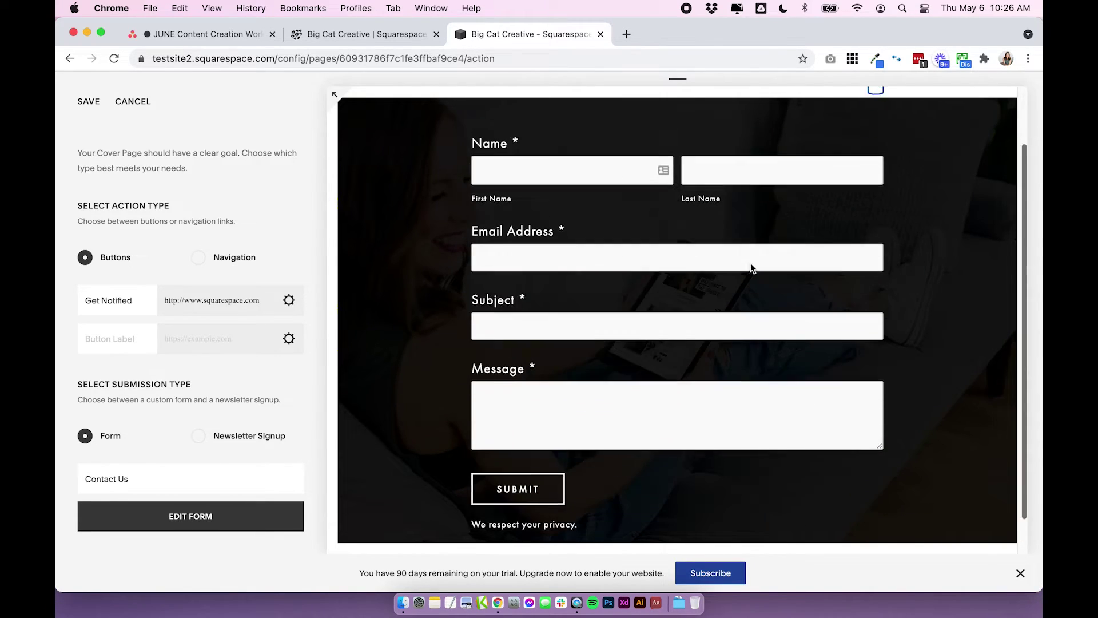
scroll(682, 353, up, 2)
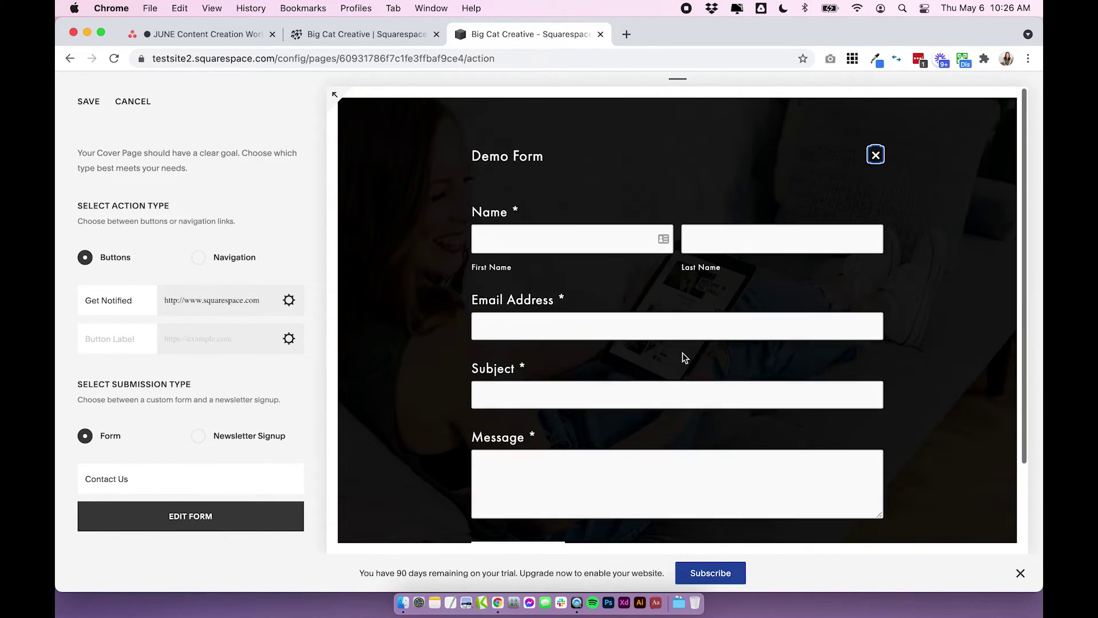
click(876, 155)
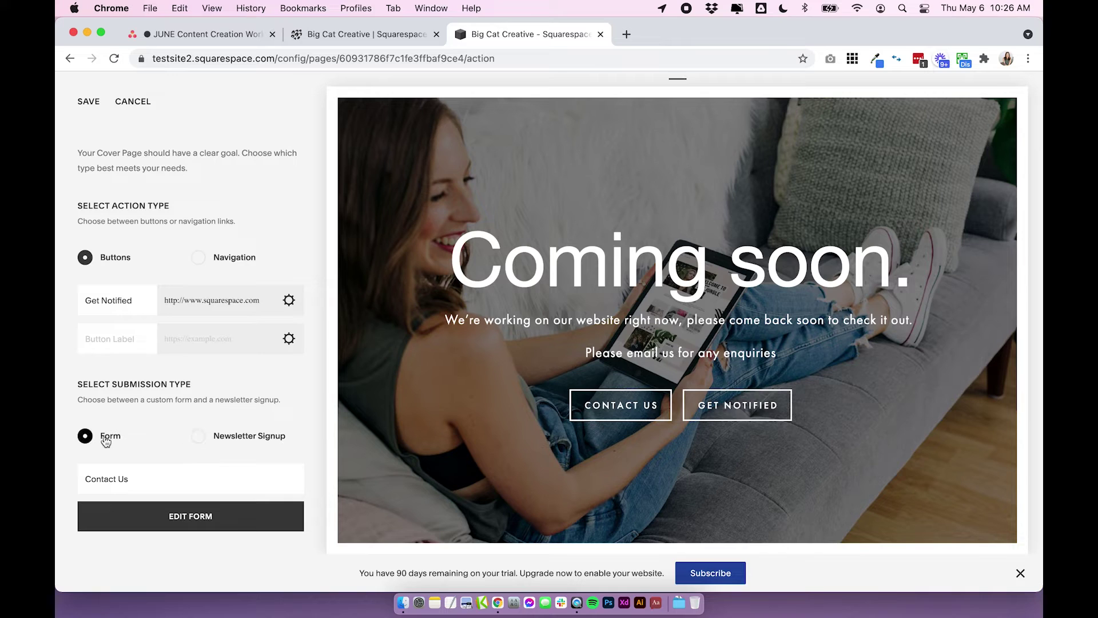
Change the submission type to Newsletter Signup and label its button "Sign up for our email list"
click(199, 439)
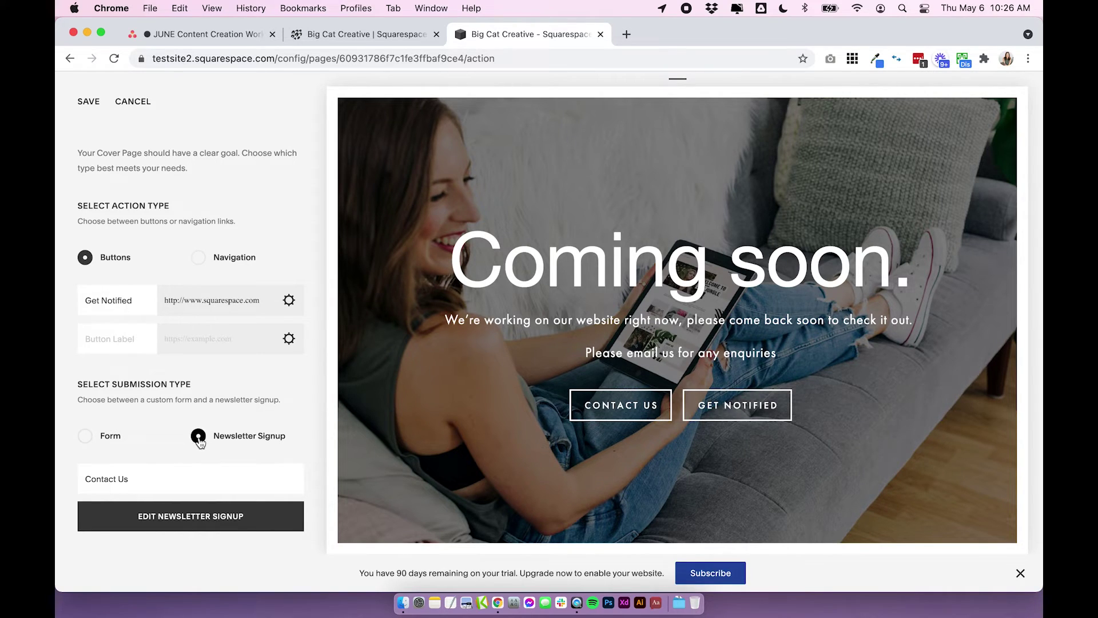
triple_click(145, 483)
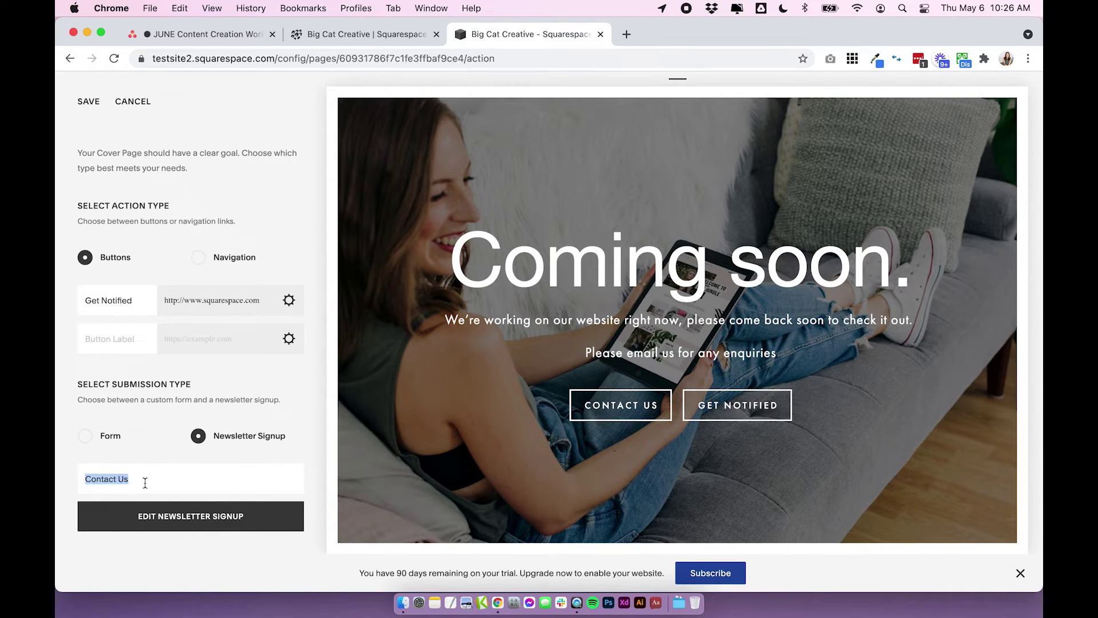
text(Sign up fo)
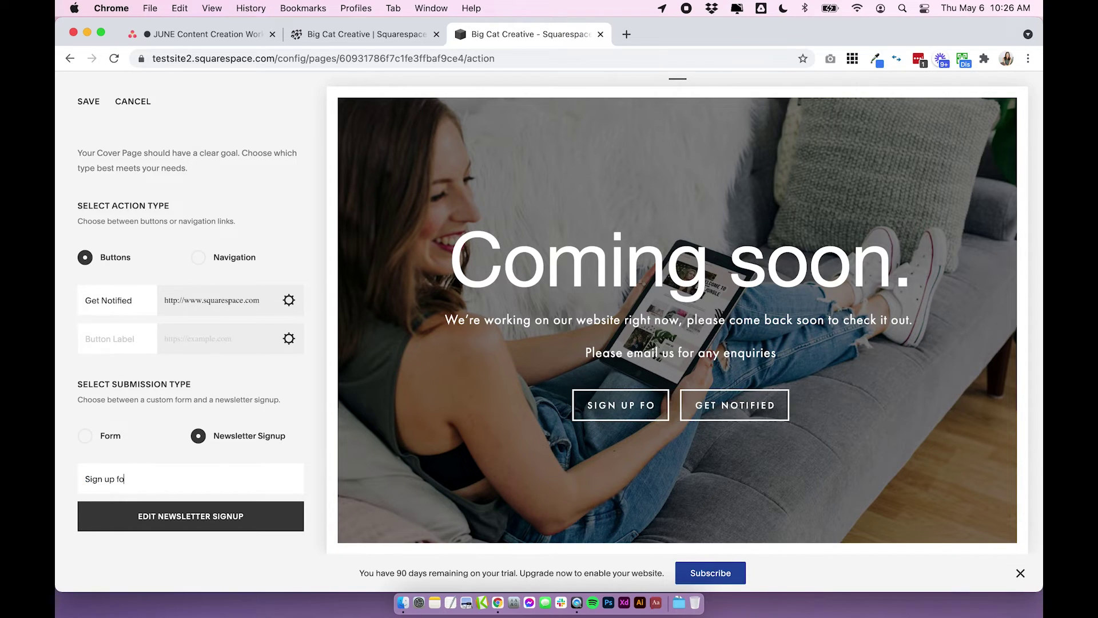
text(r our email list)
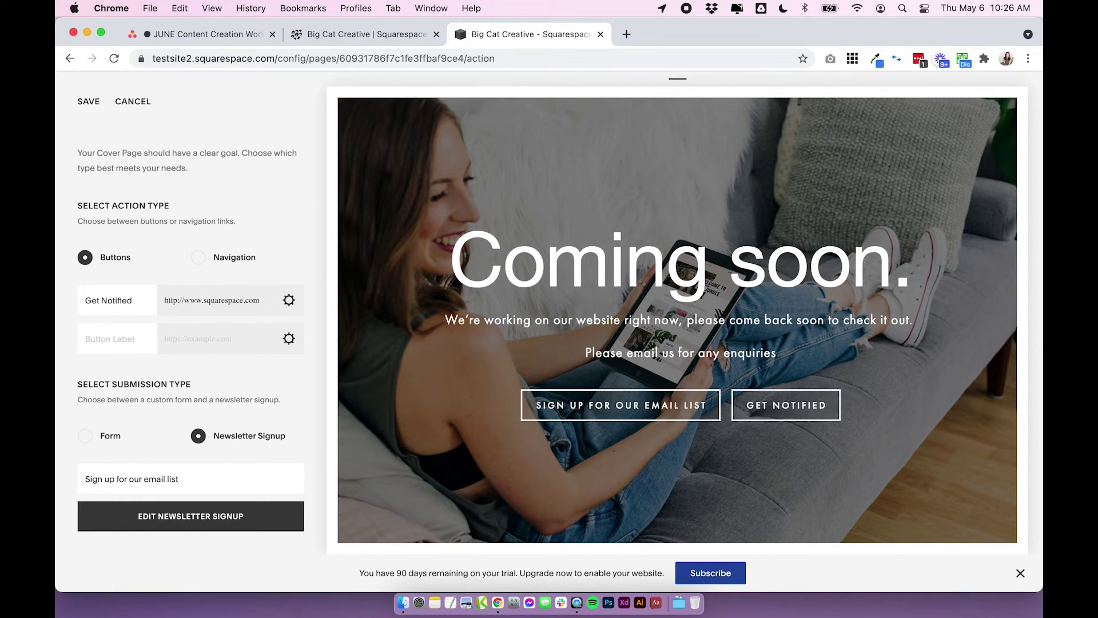
Review the newsletter signup's storage options without connecting one, and save the cover page's action settings
click(155, 522)
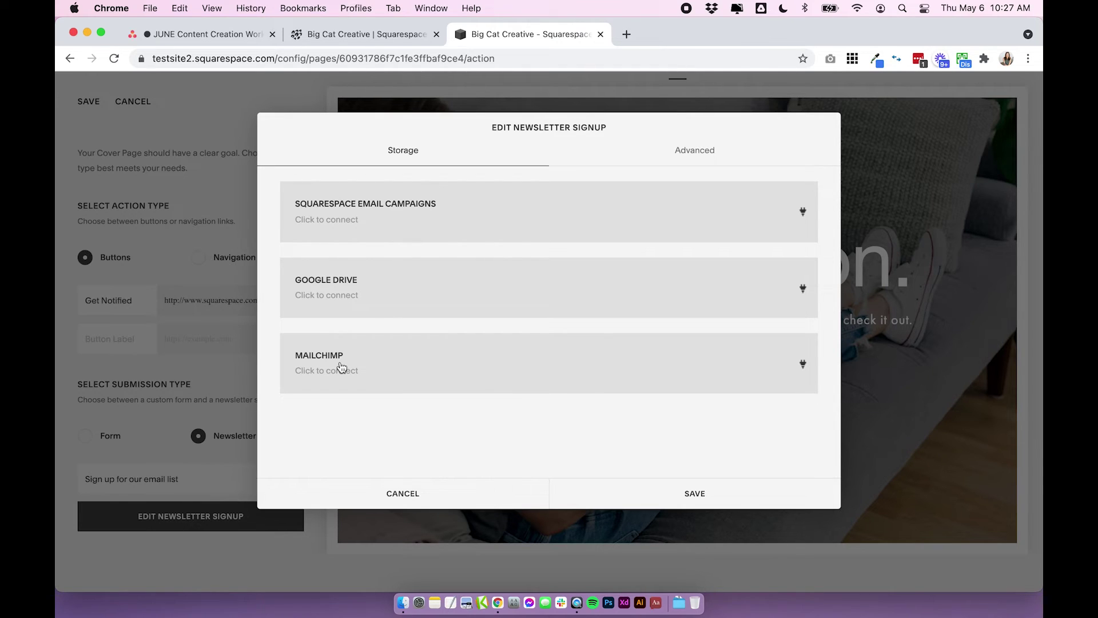
click(376, 503)
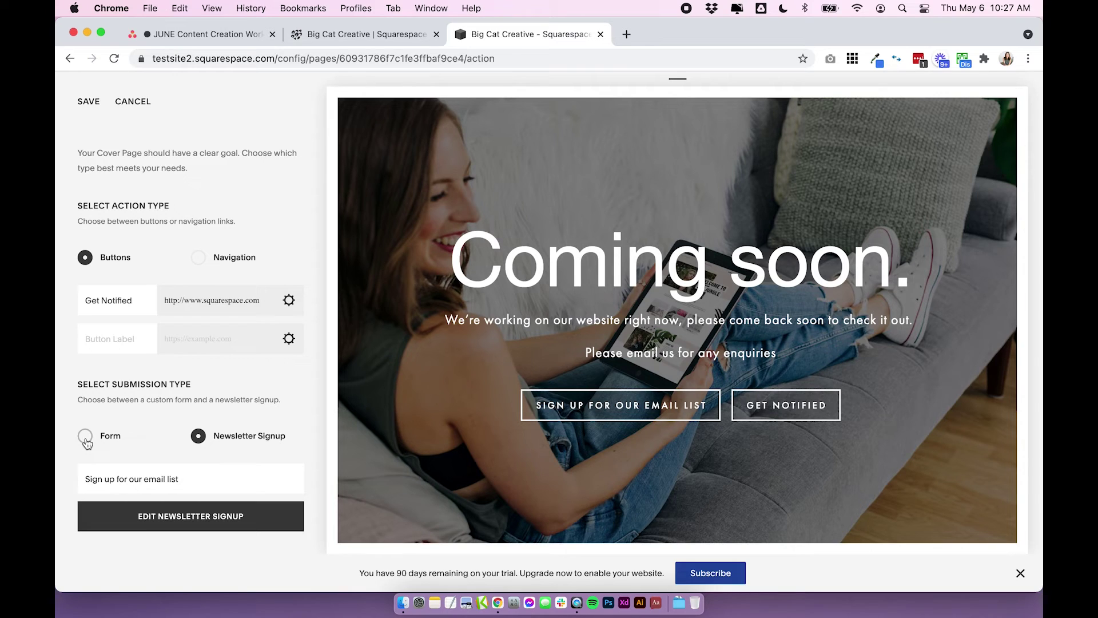
scroll(131, 277, up, 1)
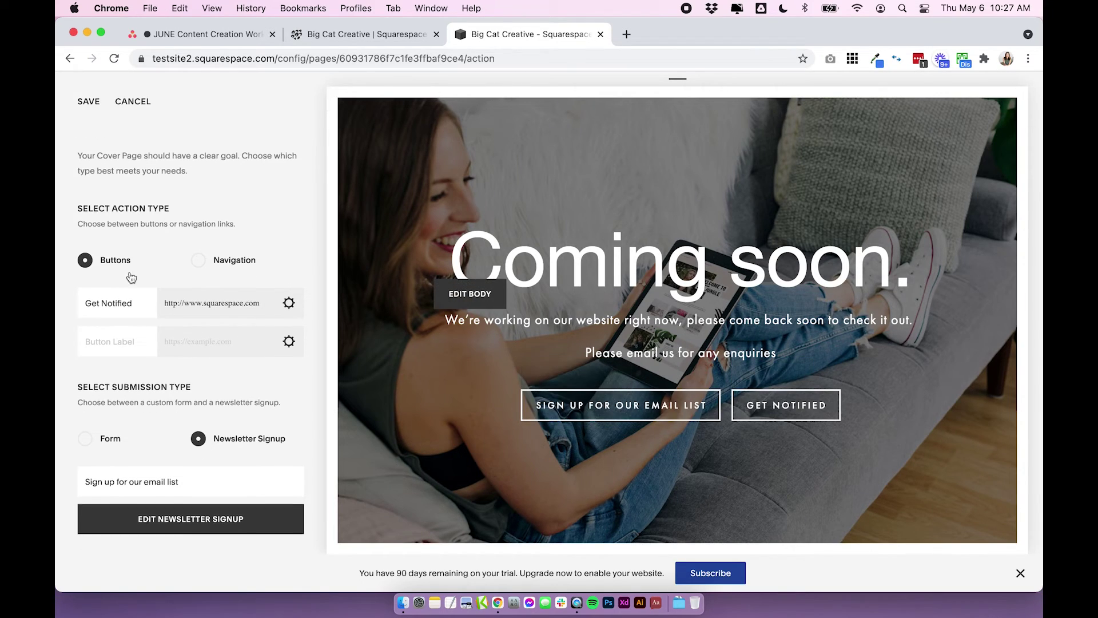
scroll(131, 278, up, 2)
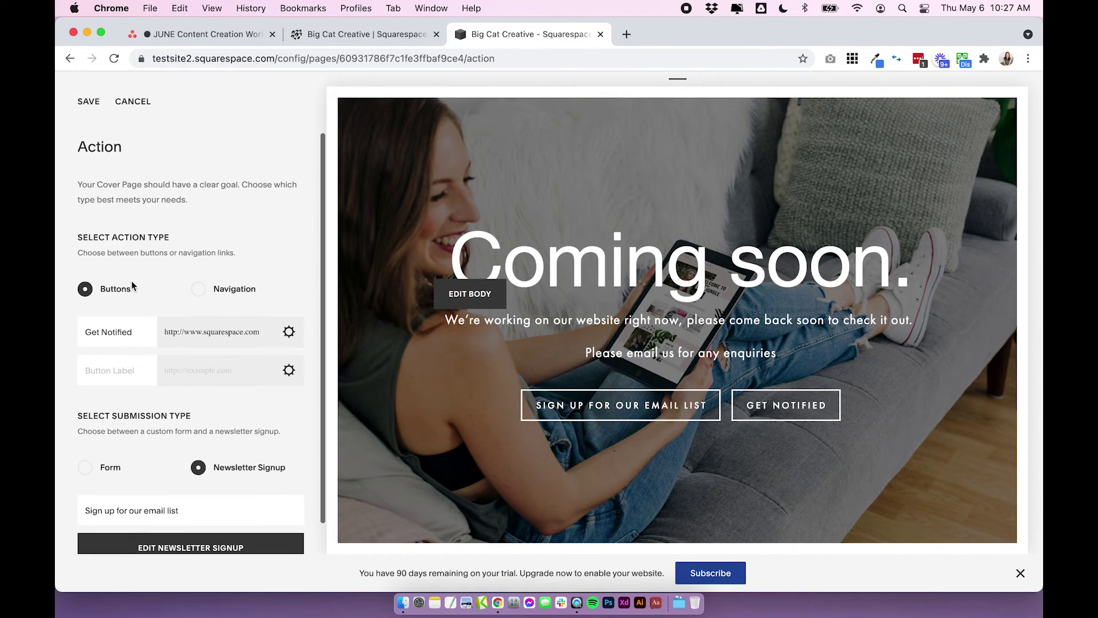
click(90, 101)
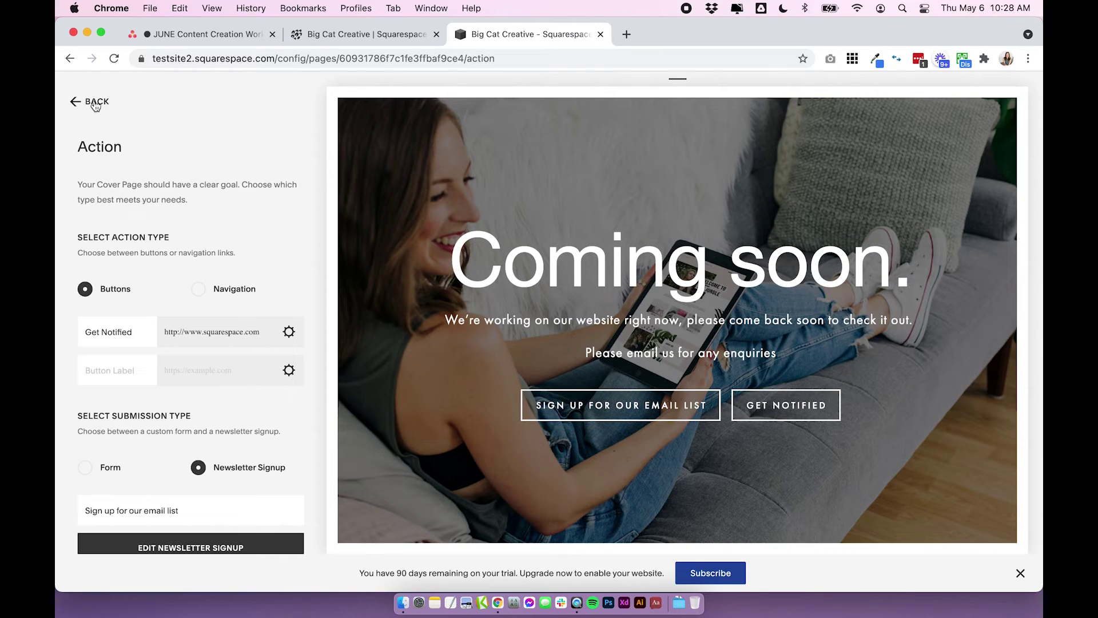
Add instagram.com/bigcatcreative to the cover page's social links
click(95, 104)
scroll(141, 464, down, 3)
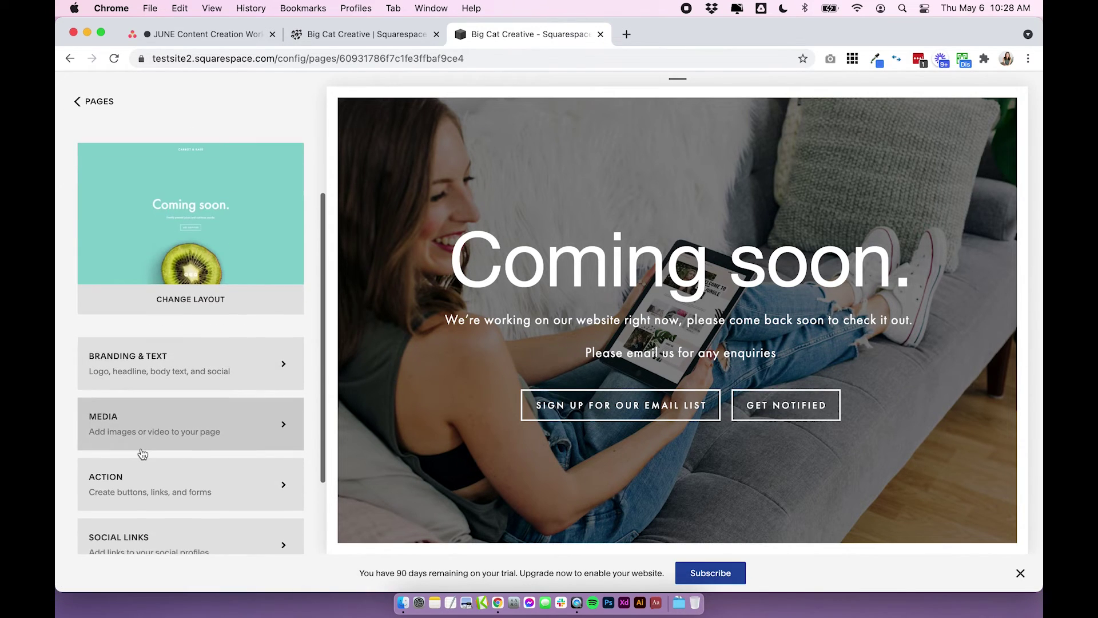
scroll(143, 454, down, 3)
click(153, 468)
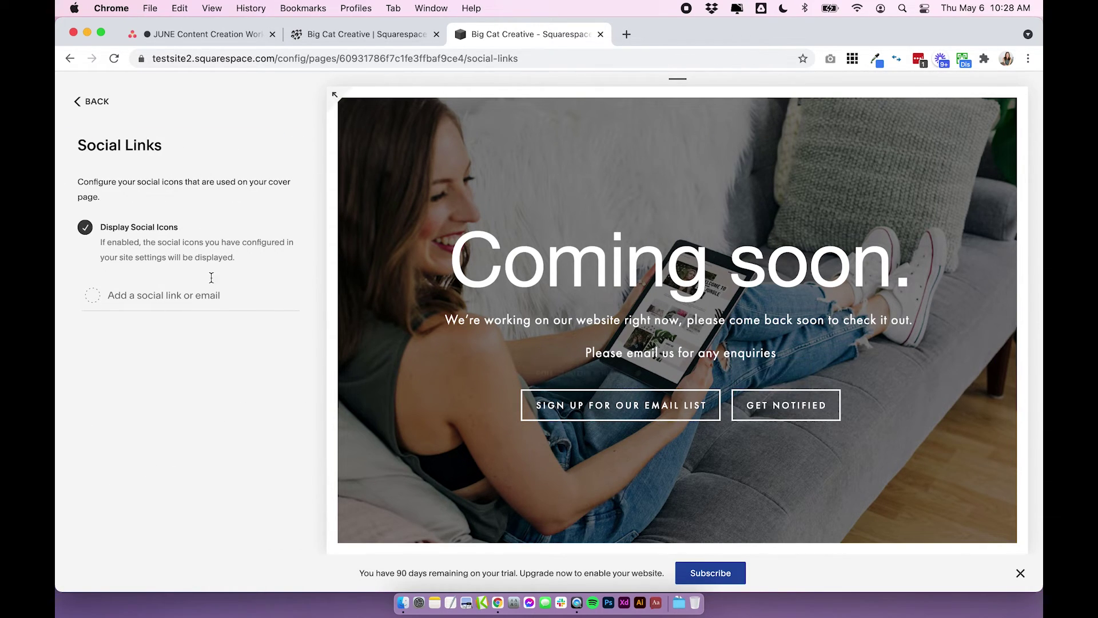
click(151, 287)
click(703, 495)
click(151, 294)
text(instagra)
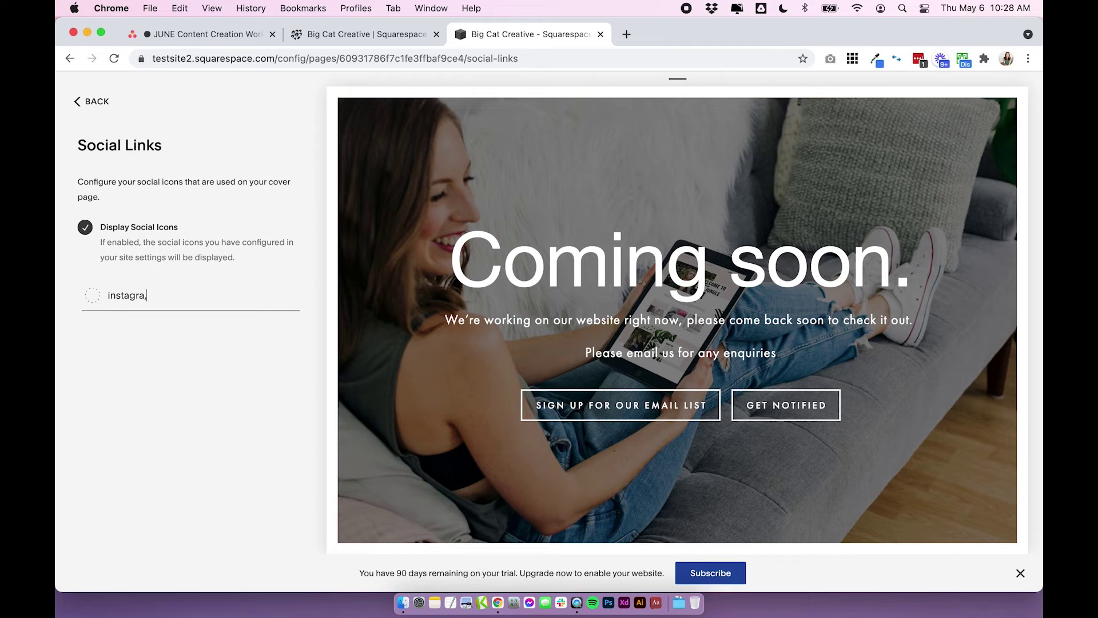
text(m.com/bigcatrcreative)
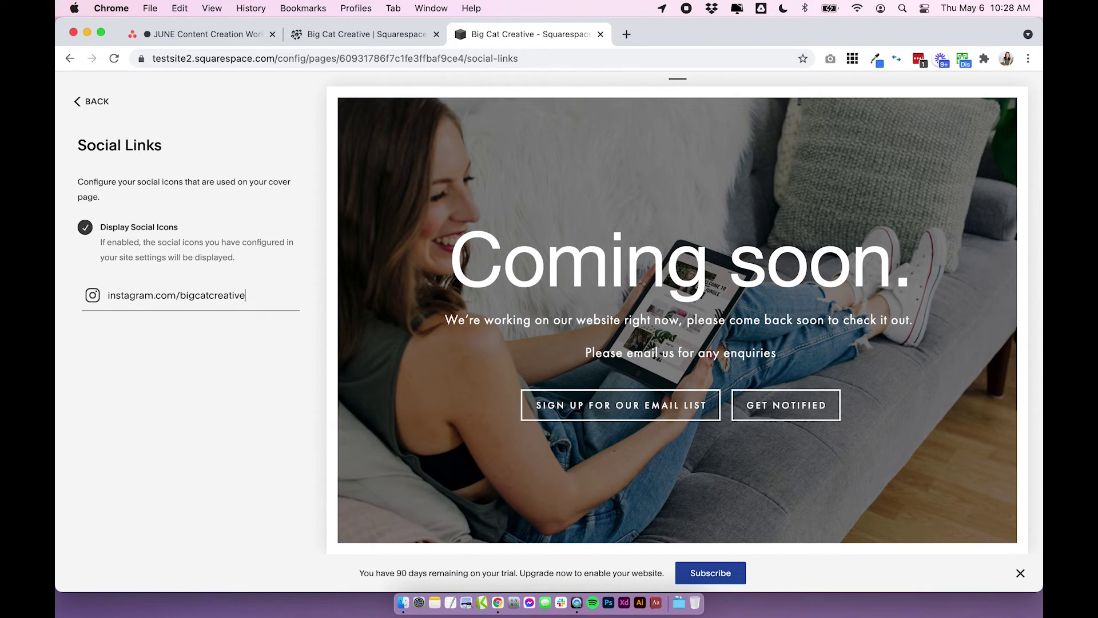
key(Return)
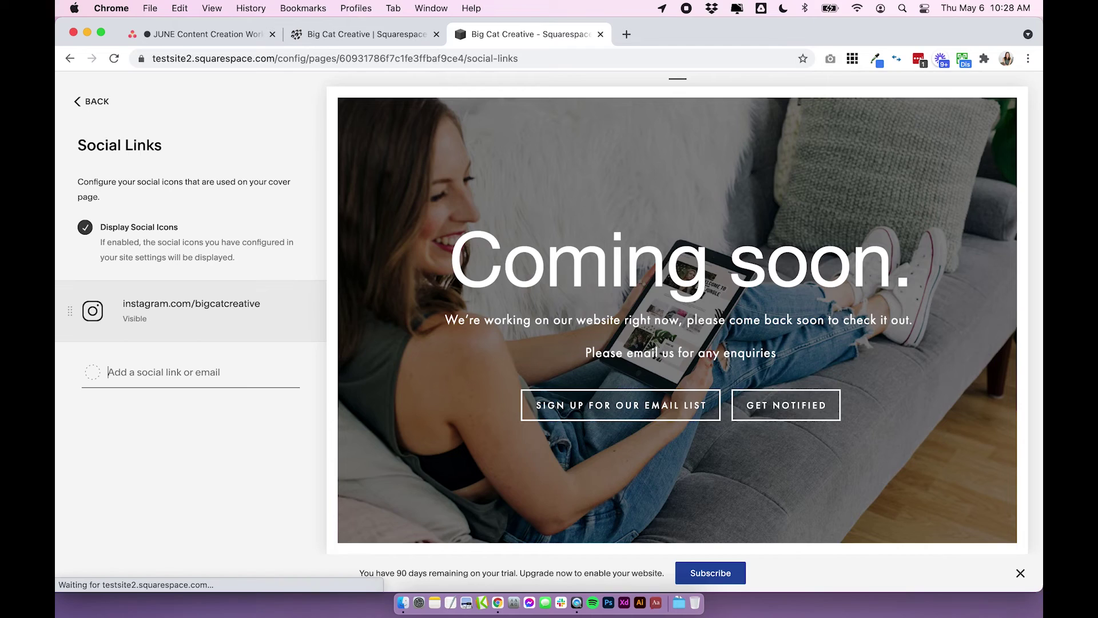
Add facebook.com/bigcatcreative as a second social link
text(facebook.com/)
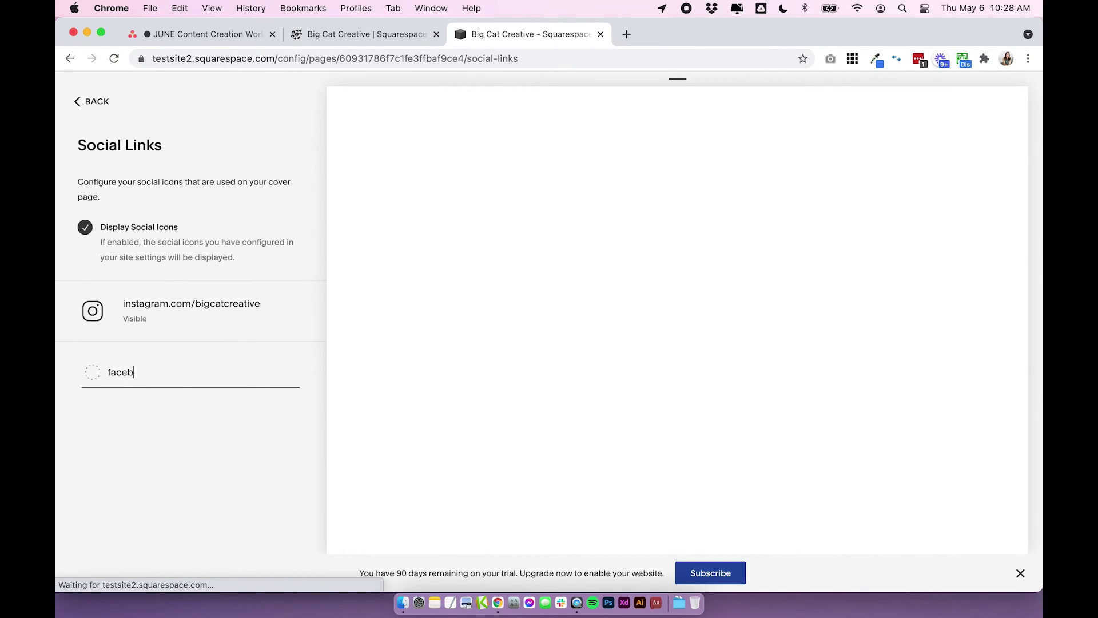
text(bigcatcreative)
key(Return)
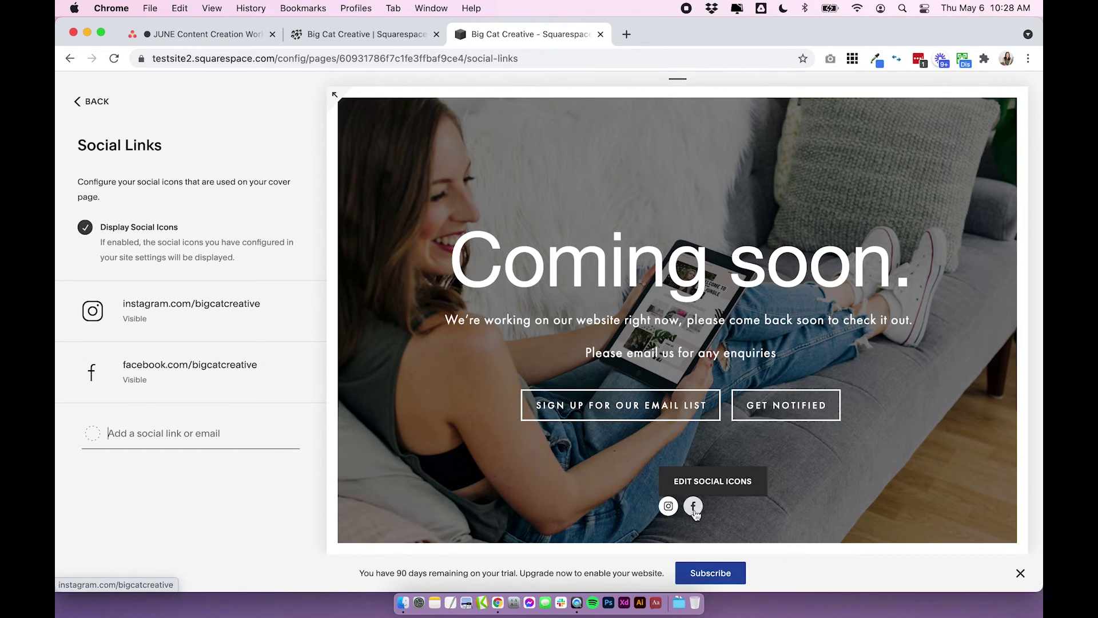
Review the style options of the social icons: size, style, shape, standard color and custom color
click(93, 104)
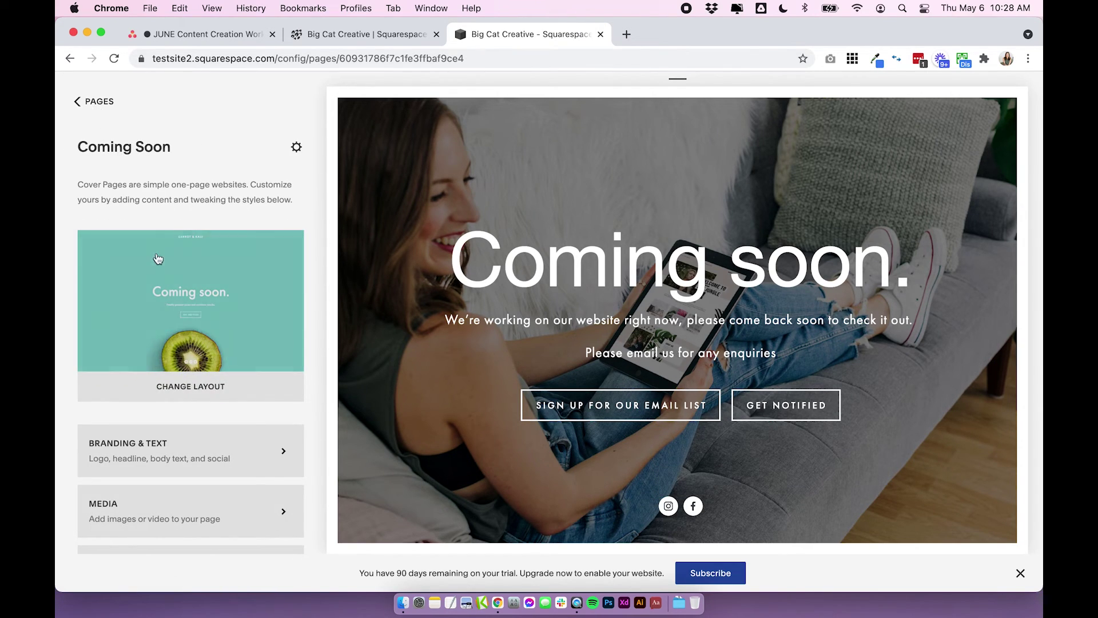
scroll(191, 262, down, 5)
click(179, 525)
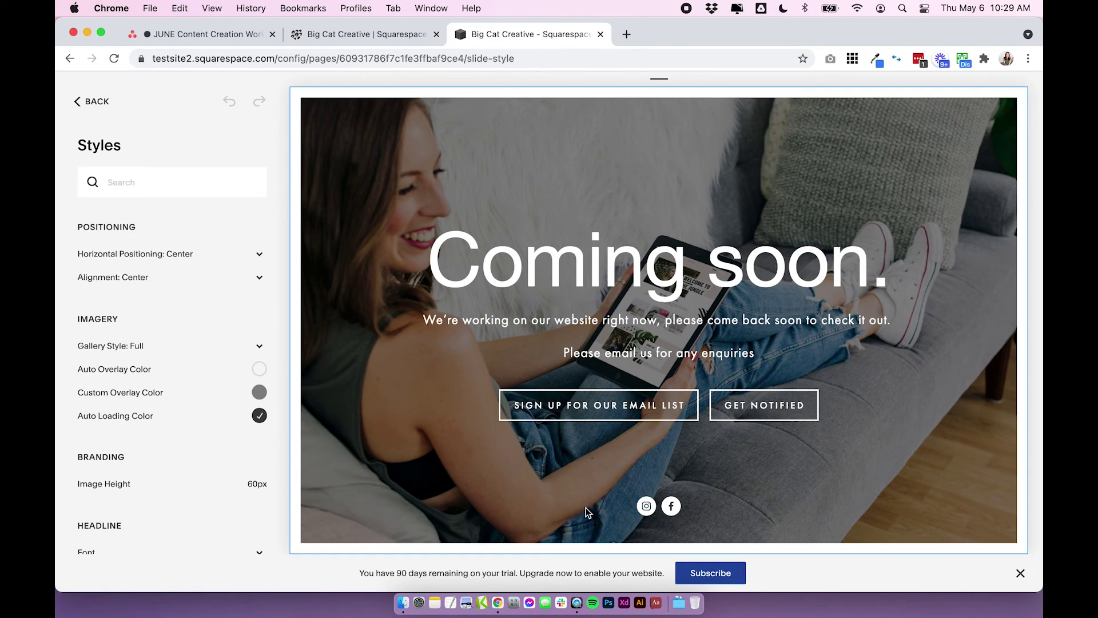
click(646, 506)
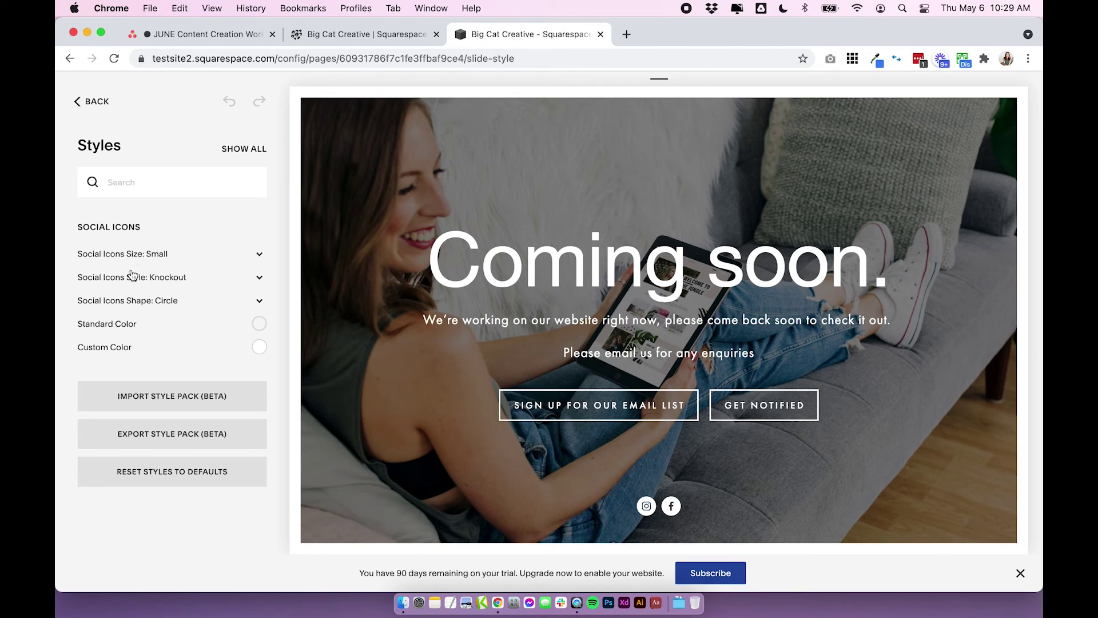
click(259, 325)
click(259, 324)
click(101, 99)
scroll(197, 236, up, 5)
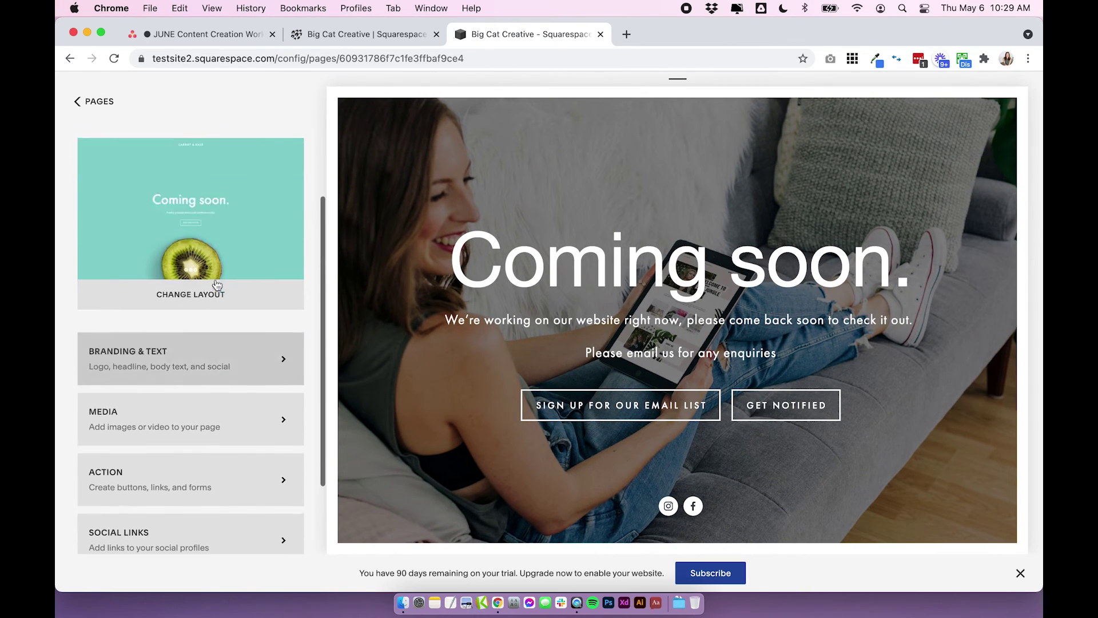